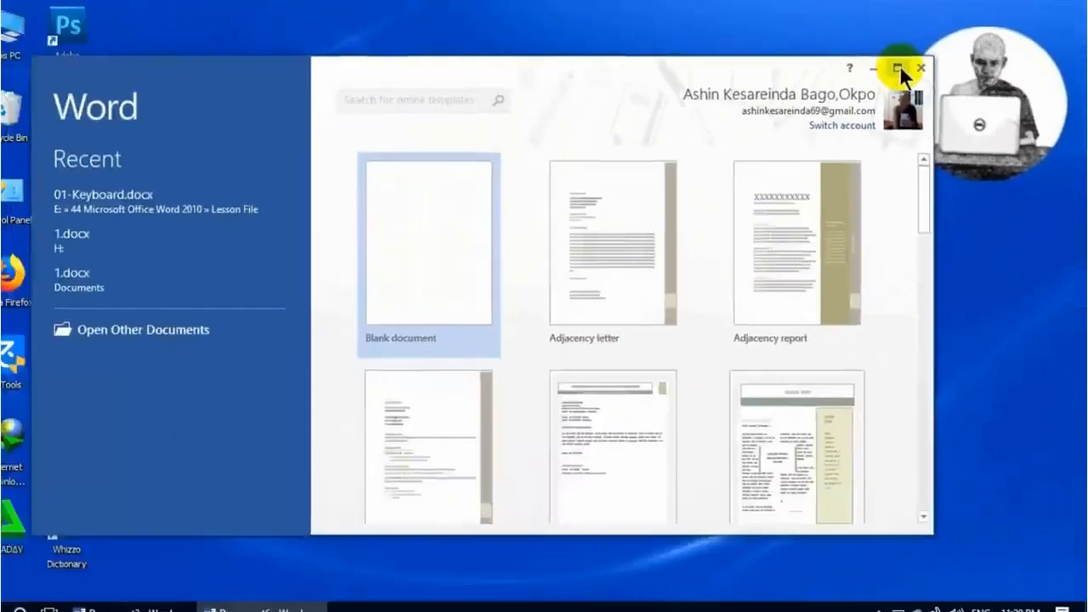
Step: Maximize the Word 2013 start screen window so the template gallery fills the screen
left_click(897, 68)
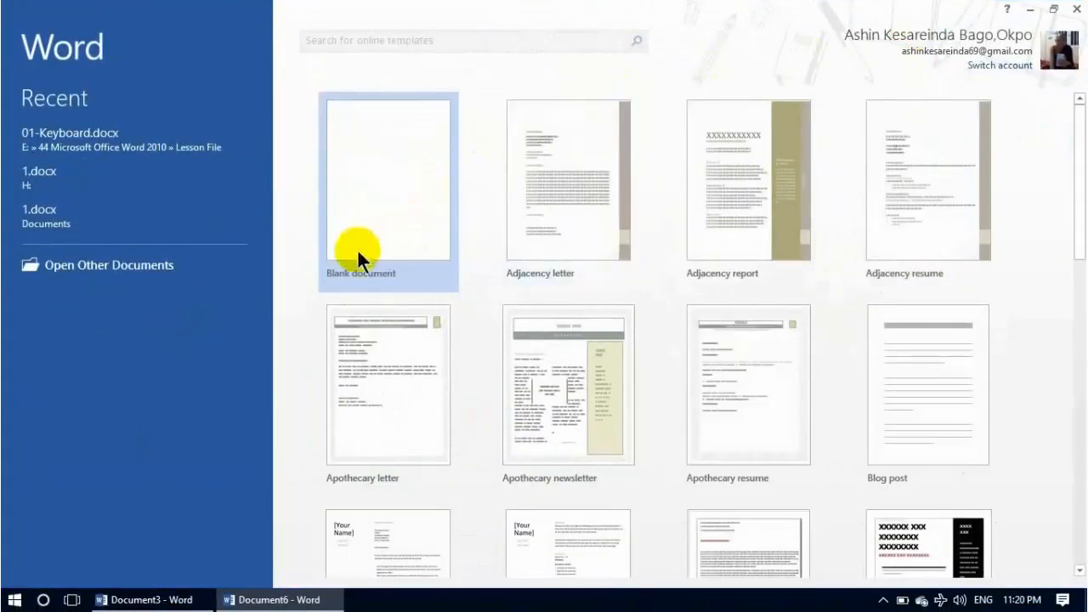
Step: Create a new blank document (Document6) from the start screen
left_click(386, 195)
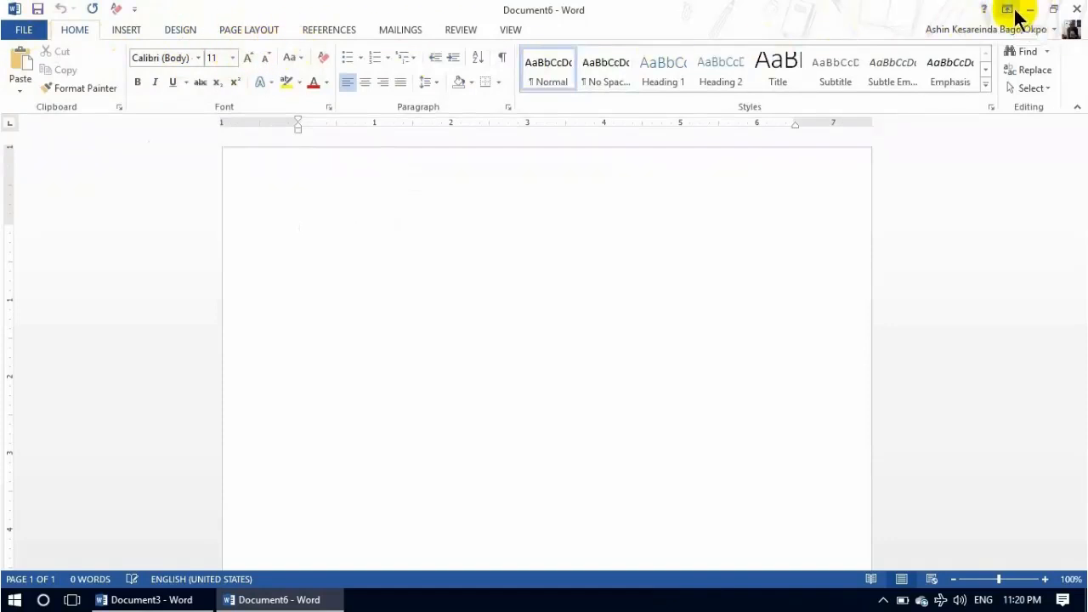
Step: Switch the ribbon to Auto-hide Ribbon, then to Show Tabs only
left_click(1009, 11)
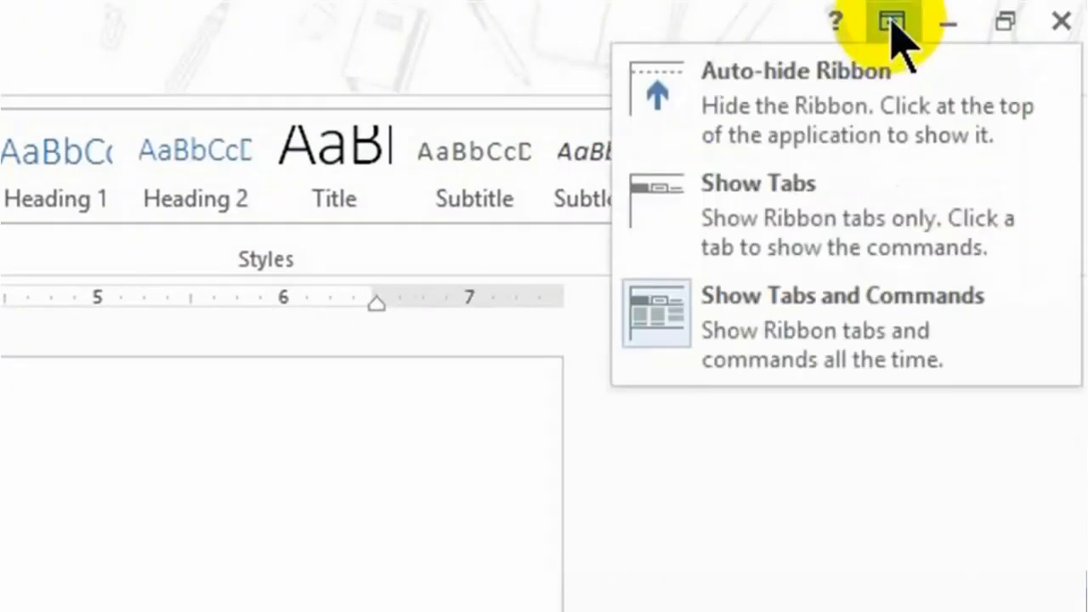
left_click(757, 83)
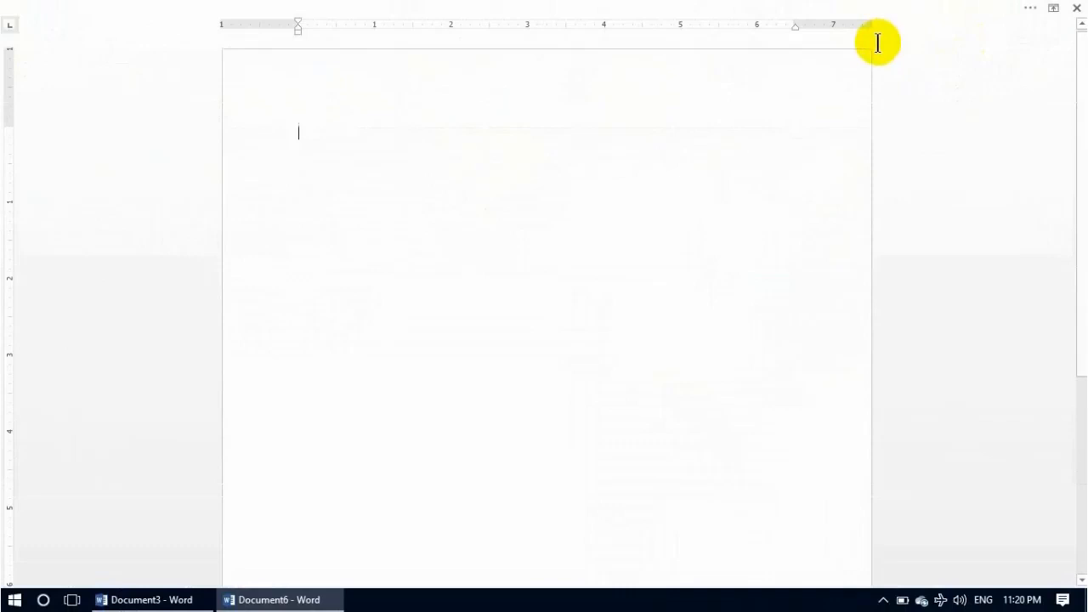
left_click(1053, 10)
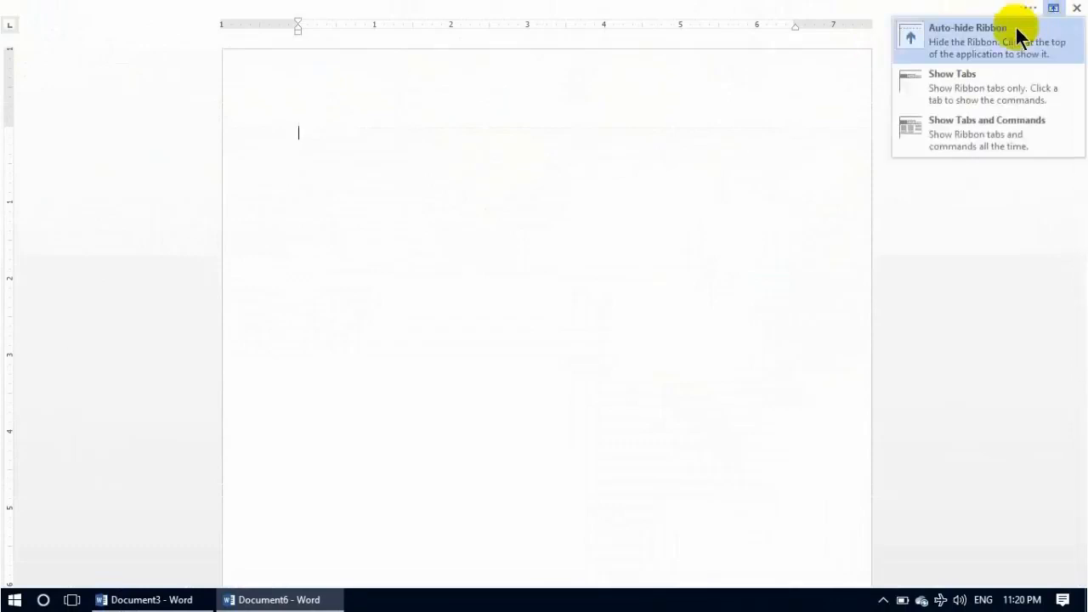
left_click(954, 80)
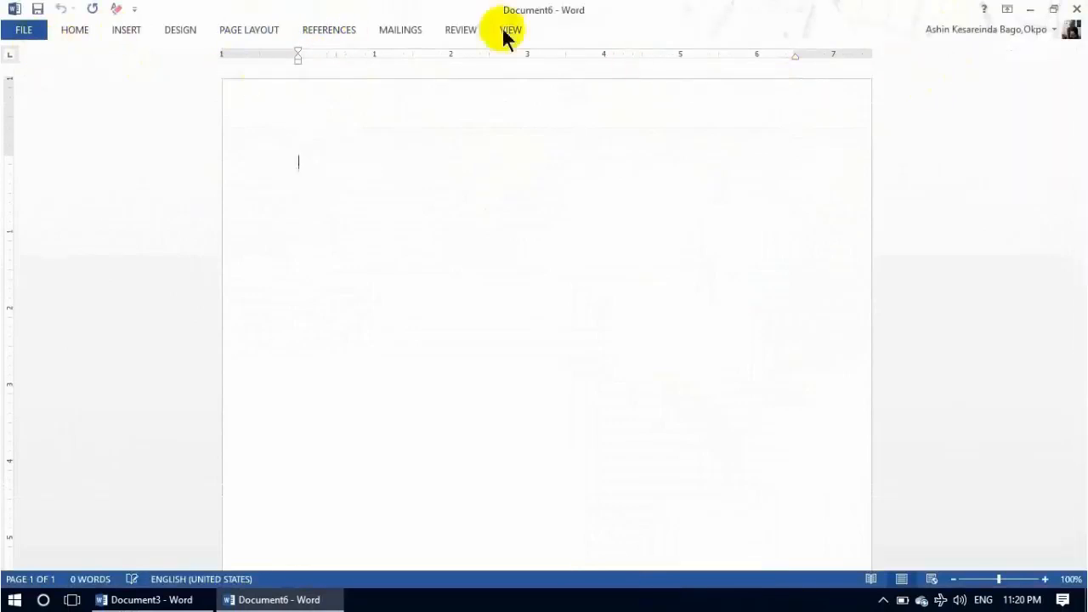
Step: Restore the ribbon to Show Tabs and Commands and bring up the VIEW tab
left_click(1006, 11)
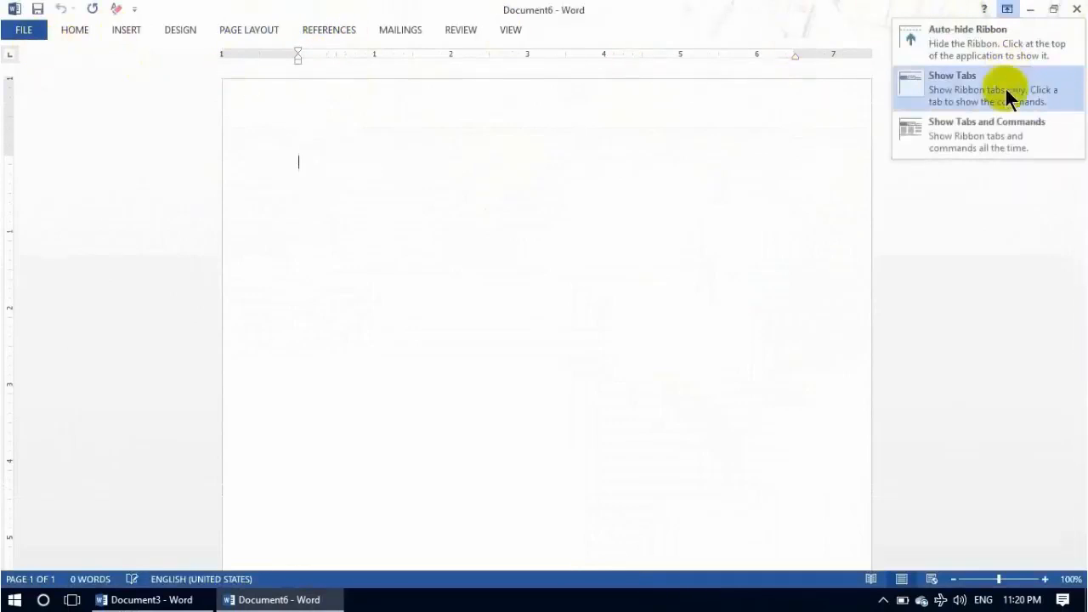
left_click(973, 136)
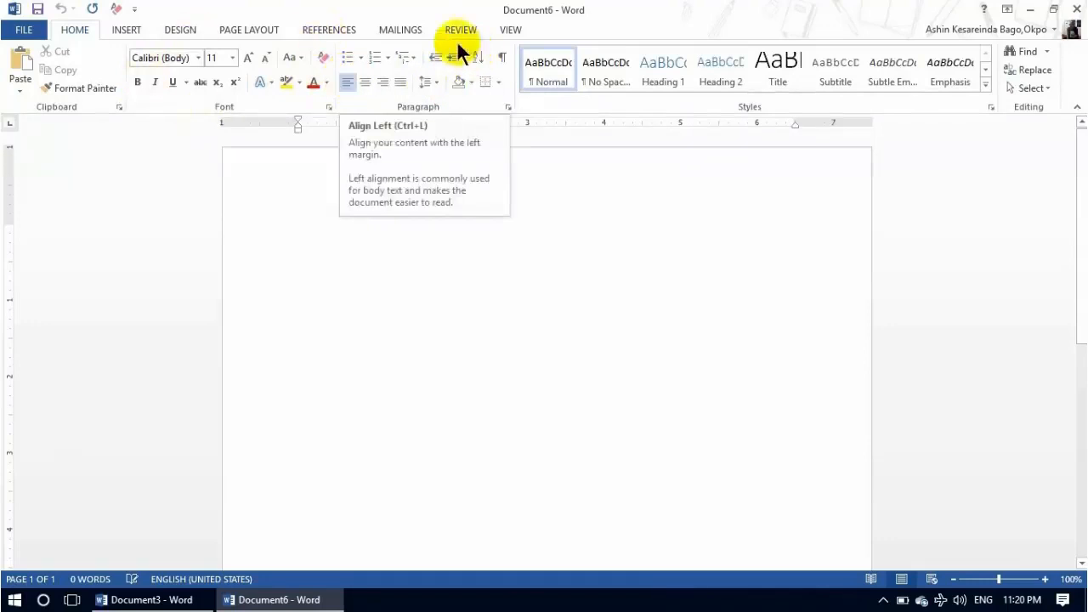
left_click(505, 27)
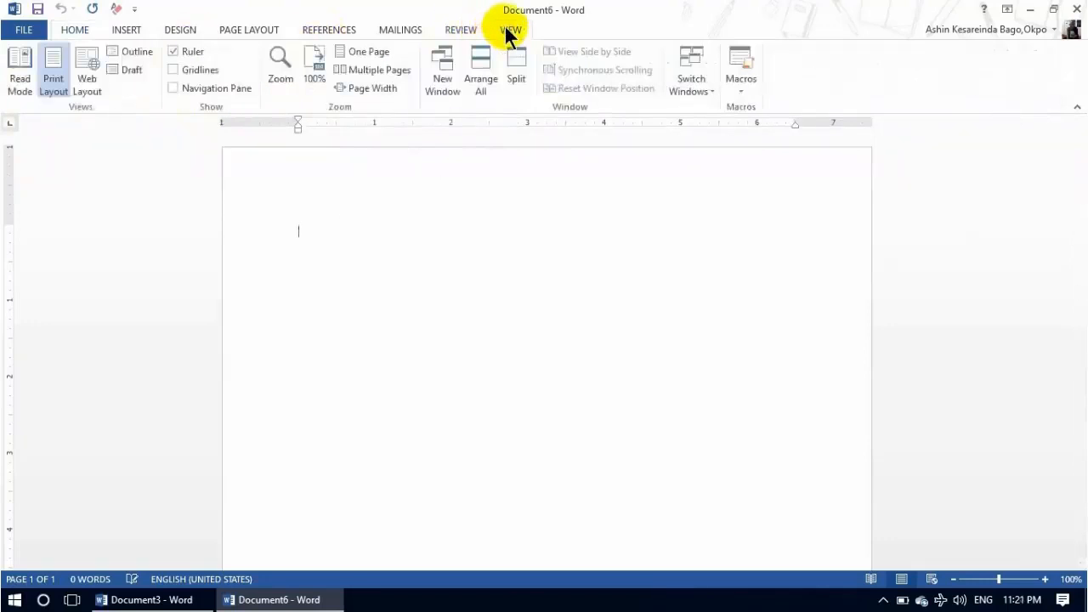
left_click(174, 87)
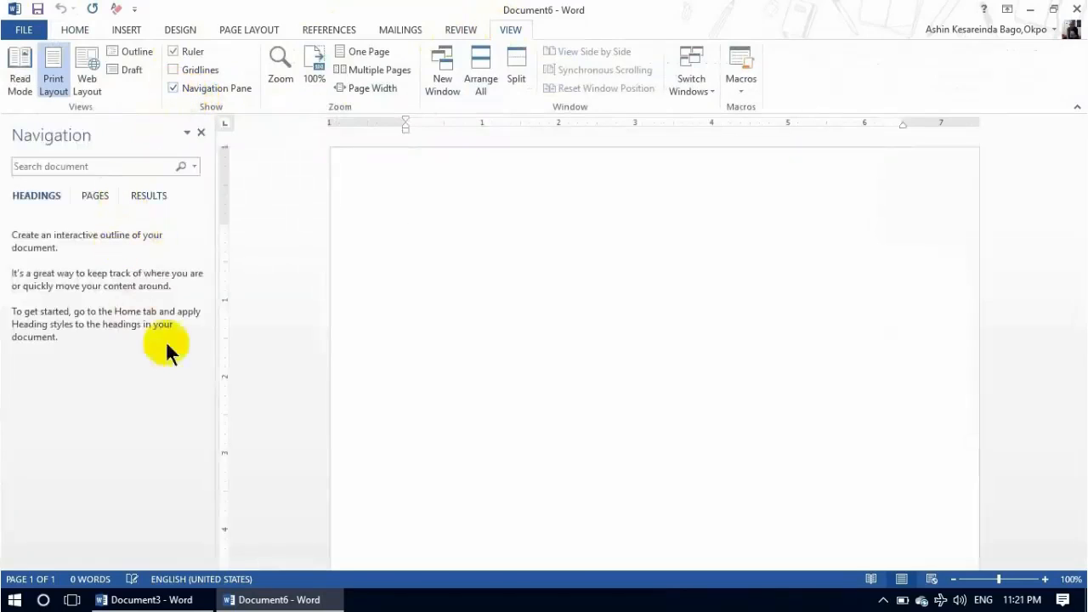
left_click(201, 132)
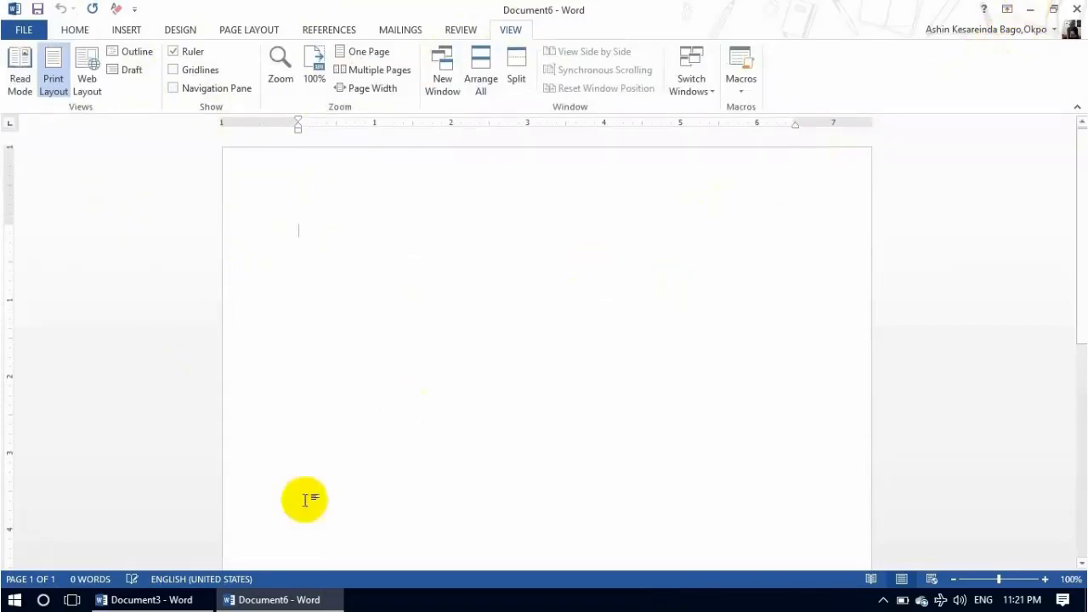
left_click(1029, 12)
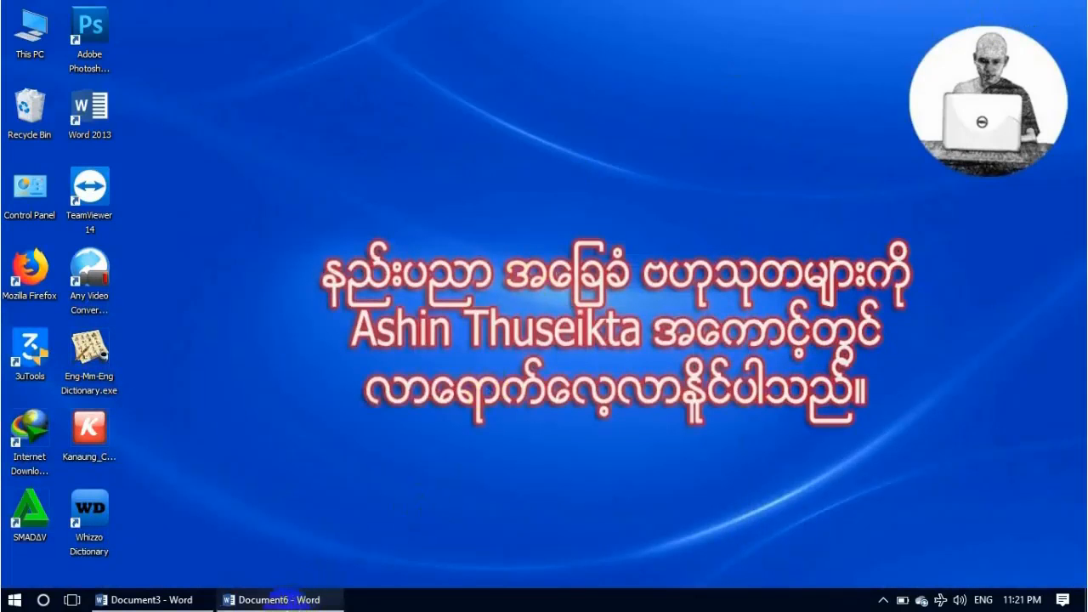
left_click(295, 602)
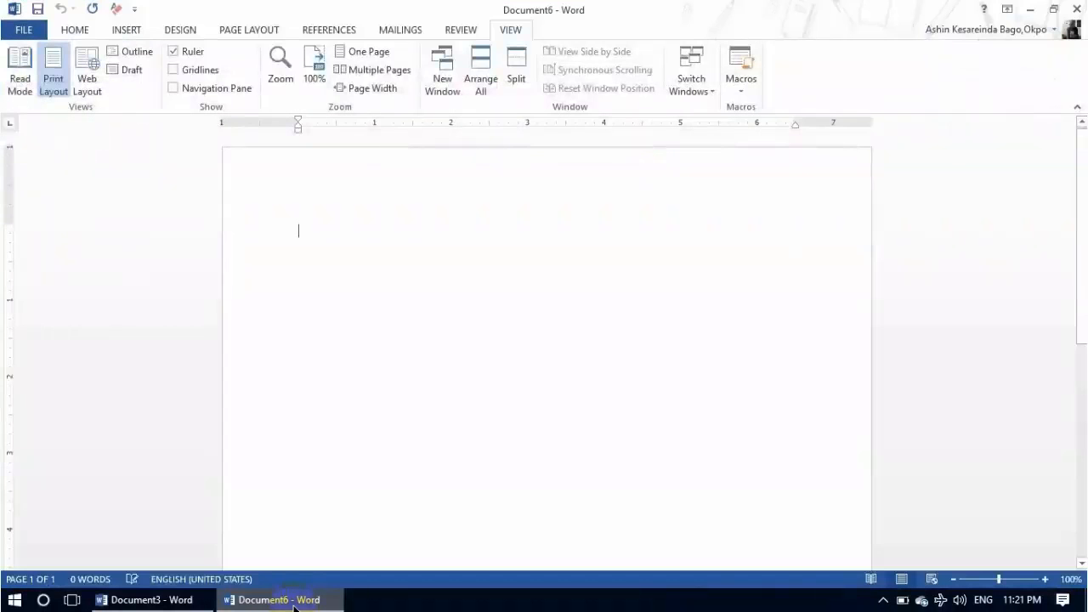
left_click(1053, 10)
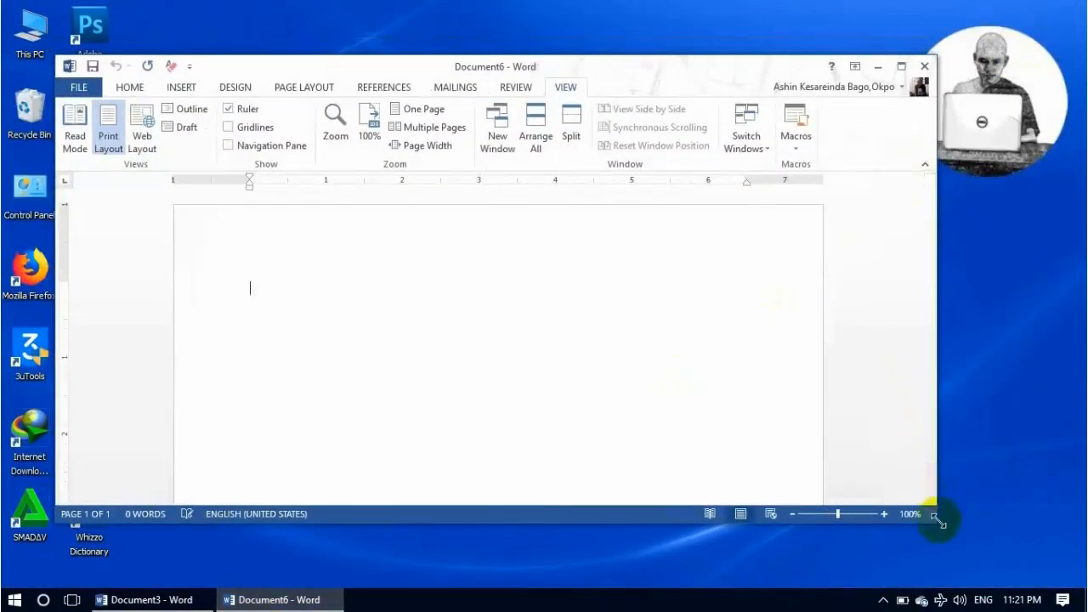
left_click_drag(938, 519, 861, 545)
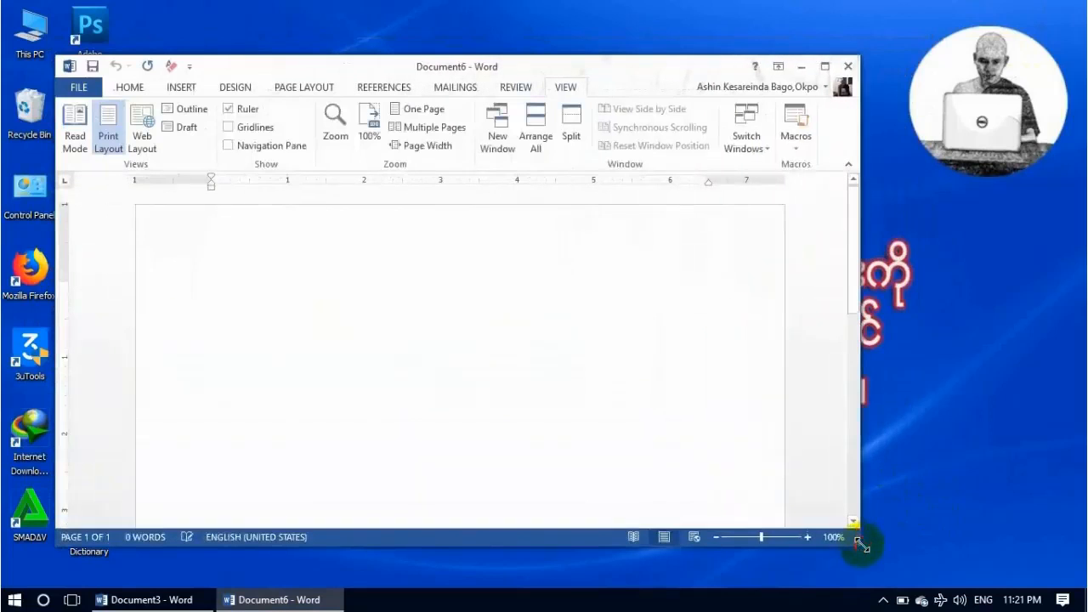
left_click(823, 65)
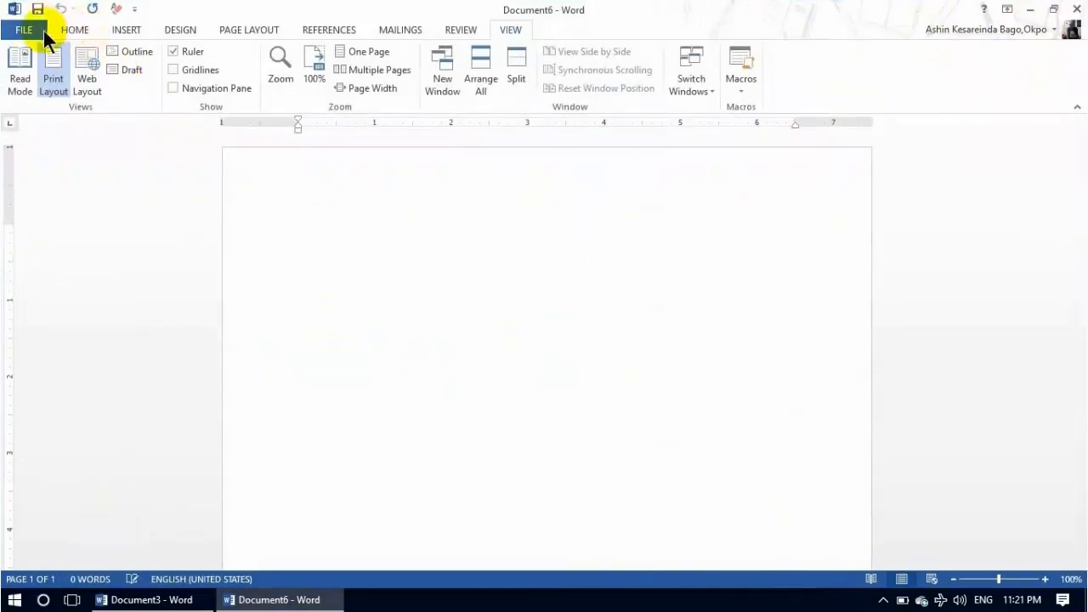
Step: Return to the HOME tab and type the person's name on the first line
left_click(71, 32)
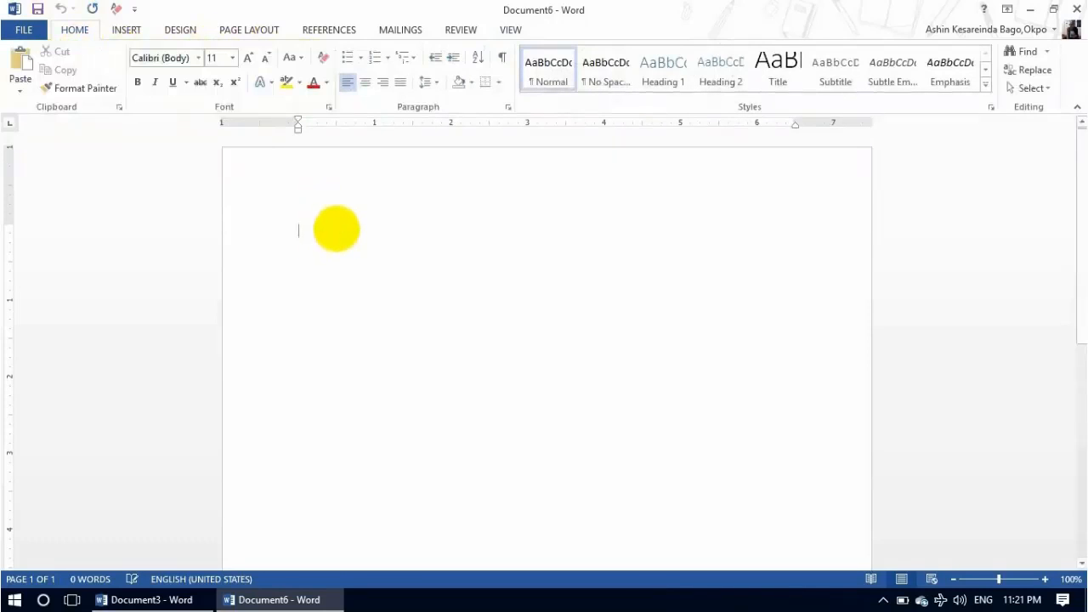
type("Ashin Thuseikta")
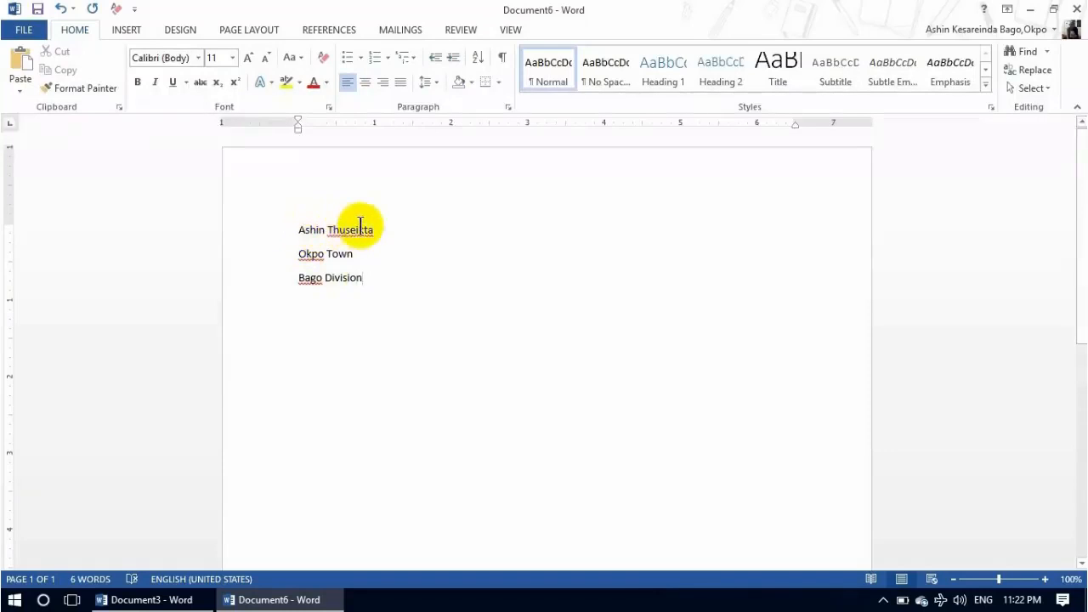
left_click(300, 228)
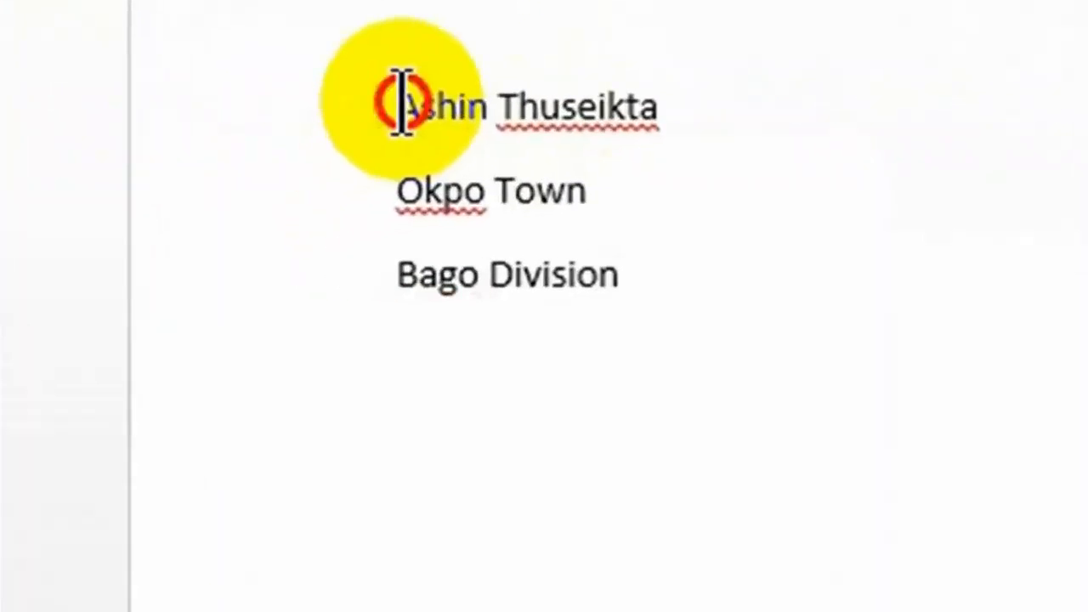
left_click_drag(402, 102, 664, 129)
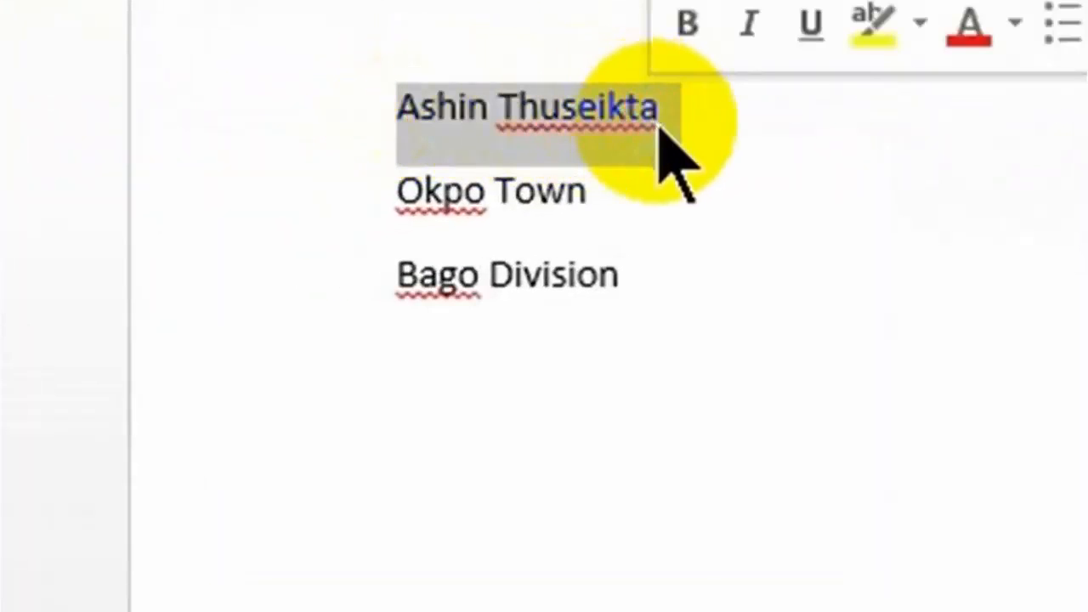
left_click(539, 115)
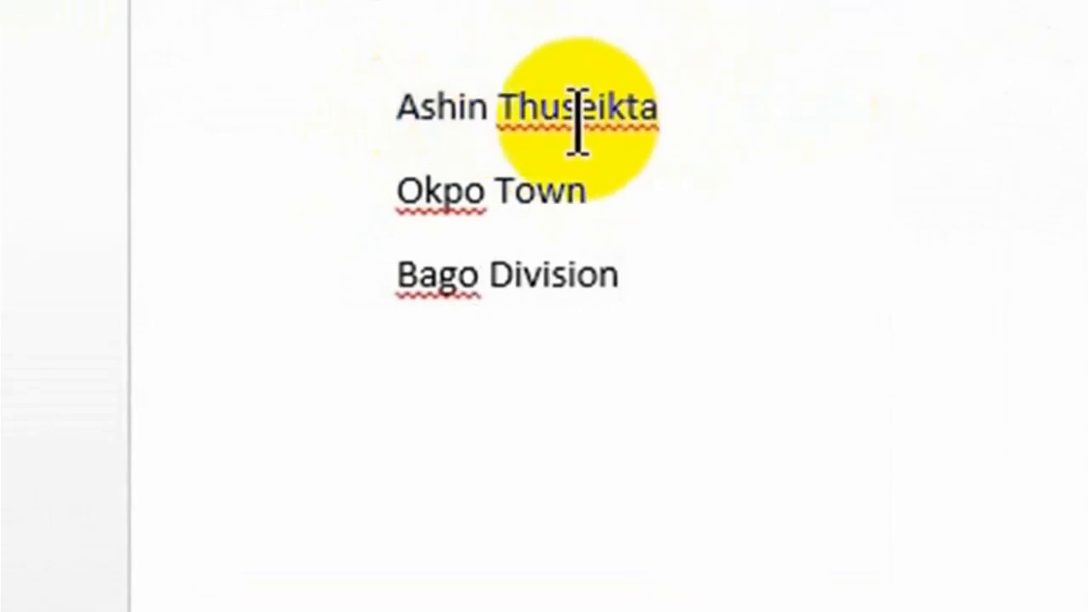
left_click(563, 104)
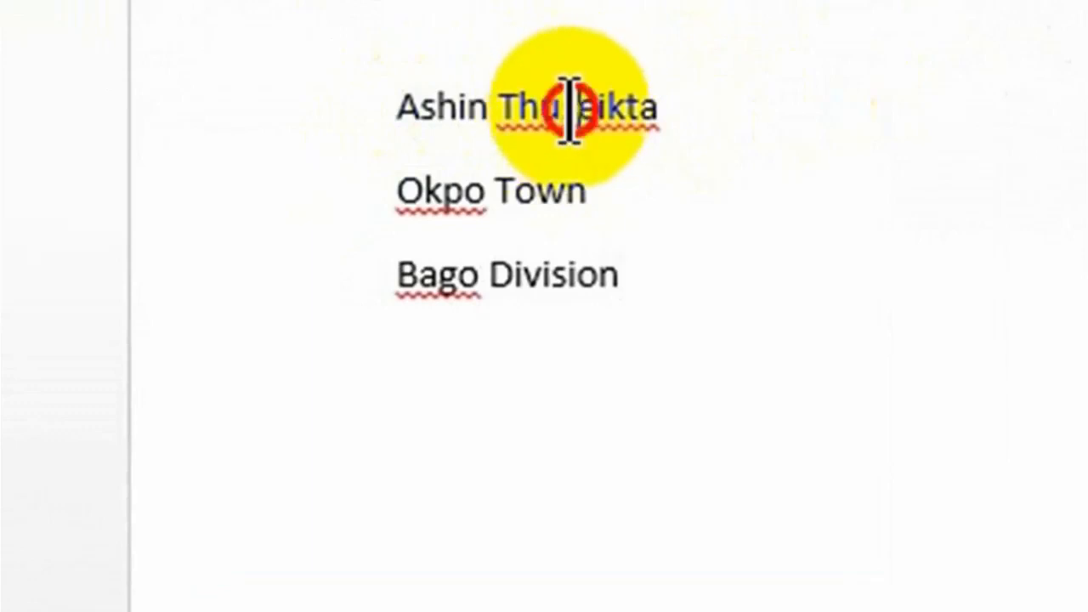
double_click(569, 109)
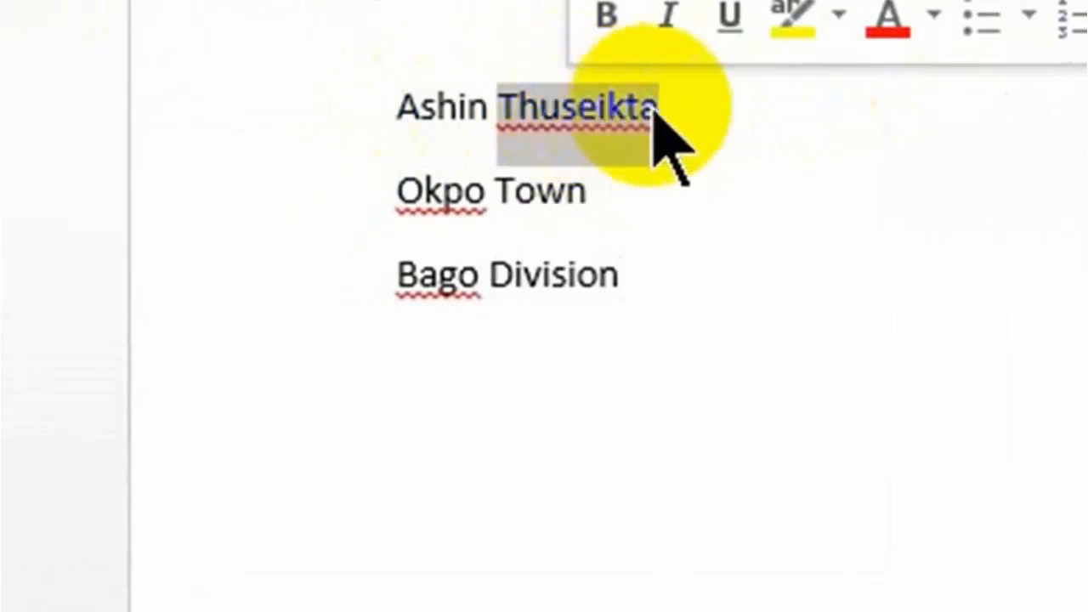
left_click(685, 107)
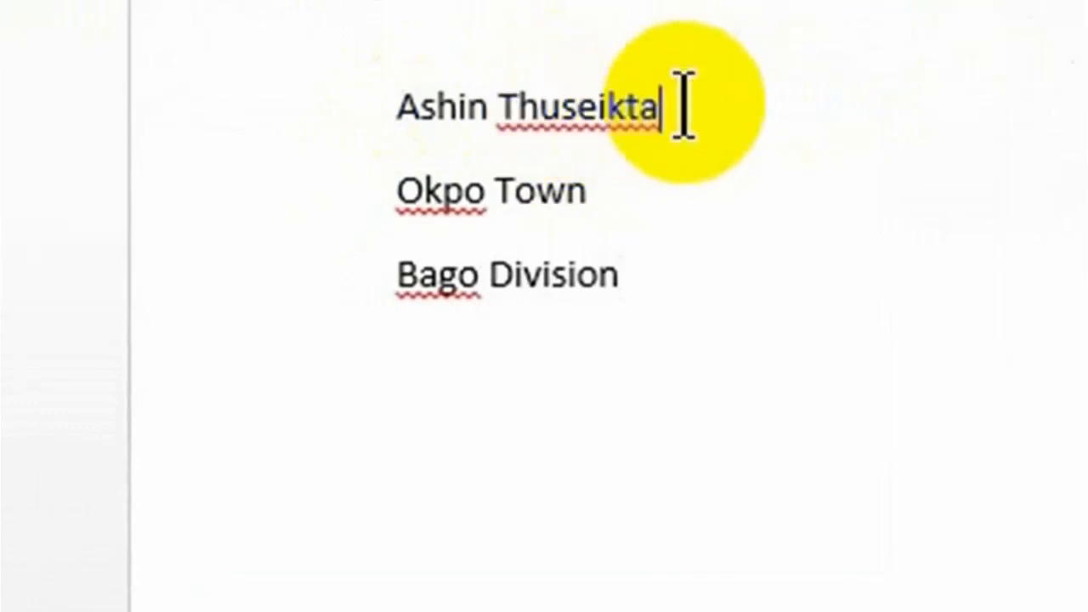
triple_click(564, 106)
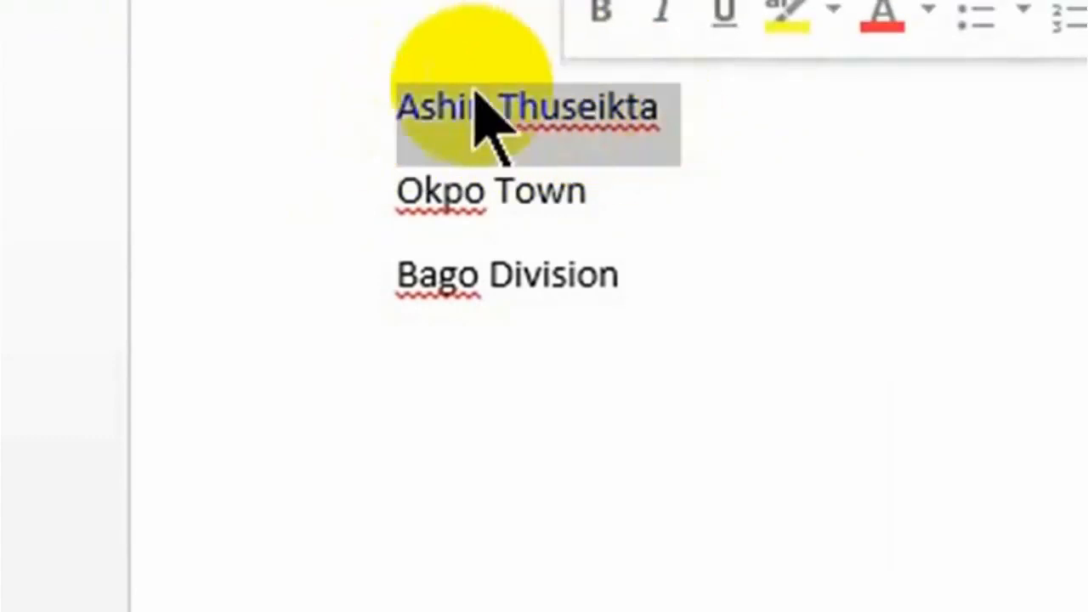
left_click(588, 107)
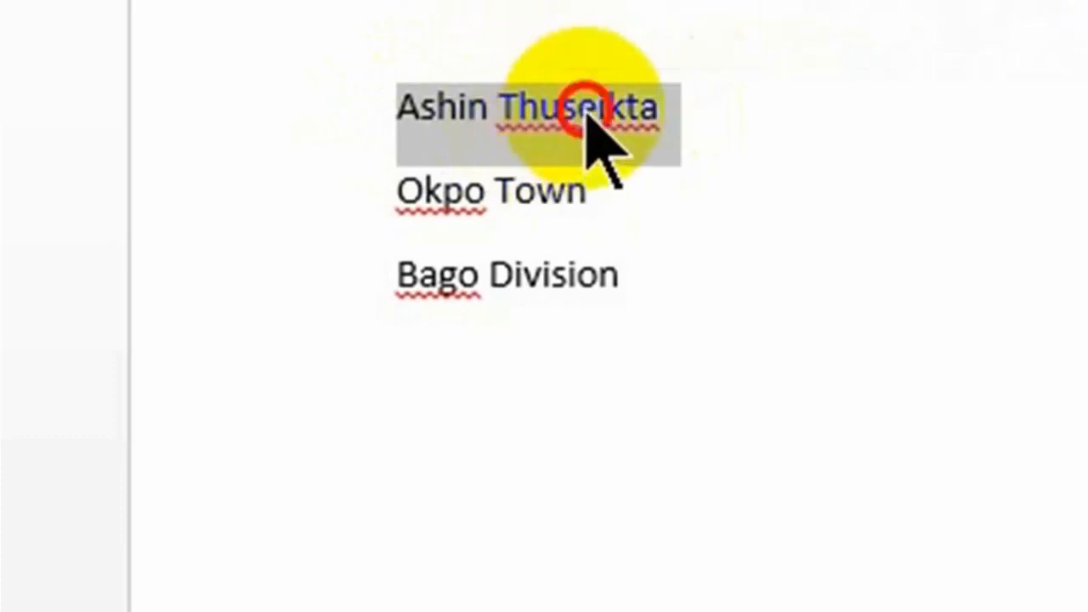
left_click(666, 105)
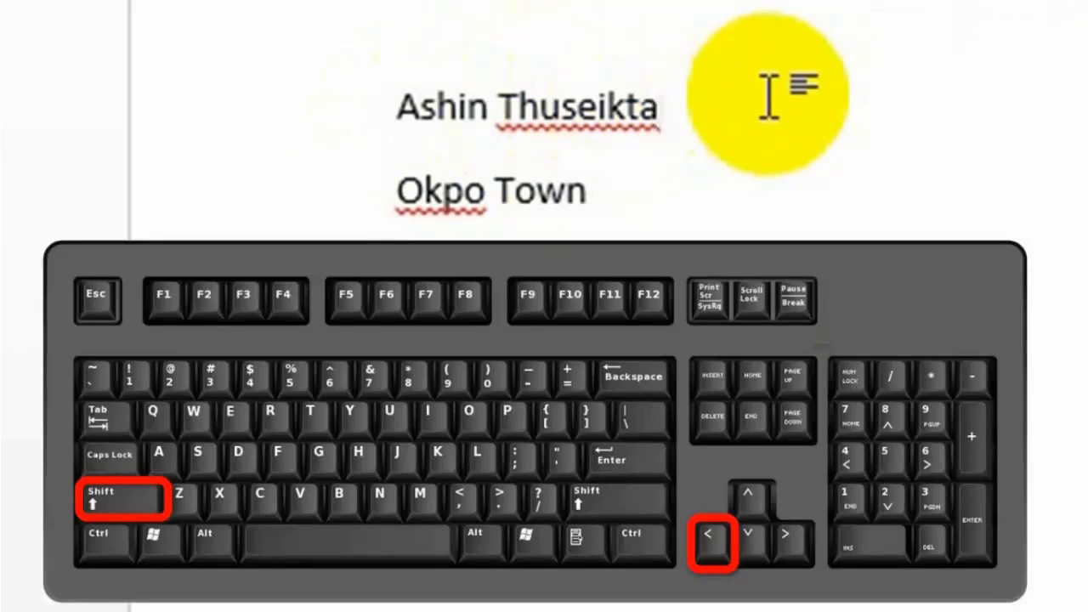
Step: Select the surname at the end of the name line, using Ctrl+Shift+Left for the whole word
key("shift+Left")
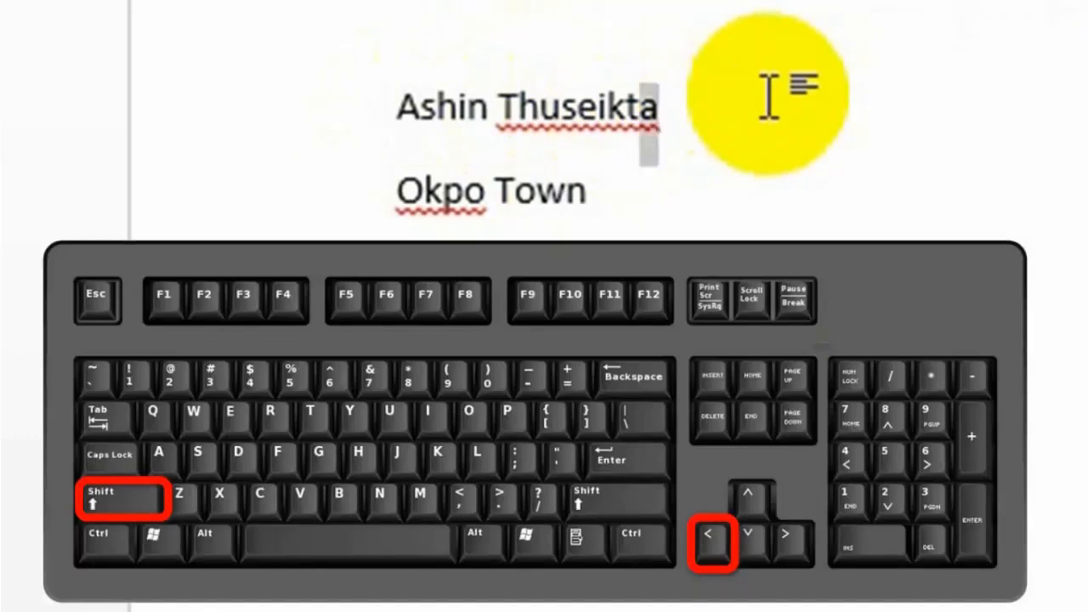
key("shift+Left")
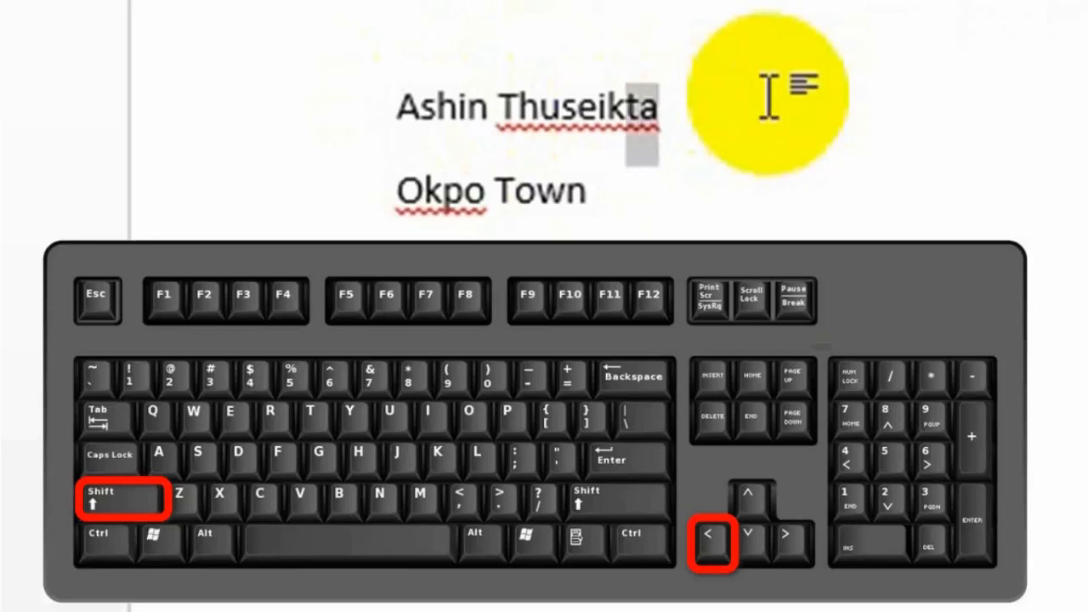
key("shift+Left")
key("shift+Left")
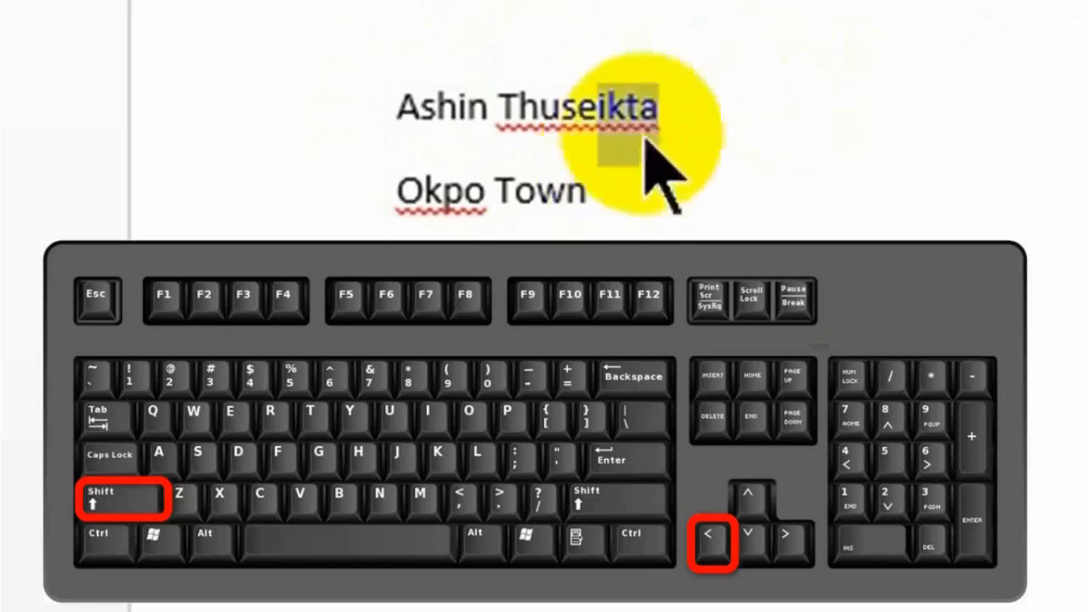
left_click(670, 102)
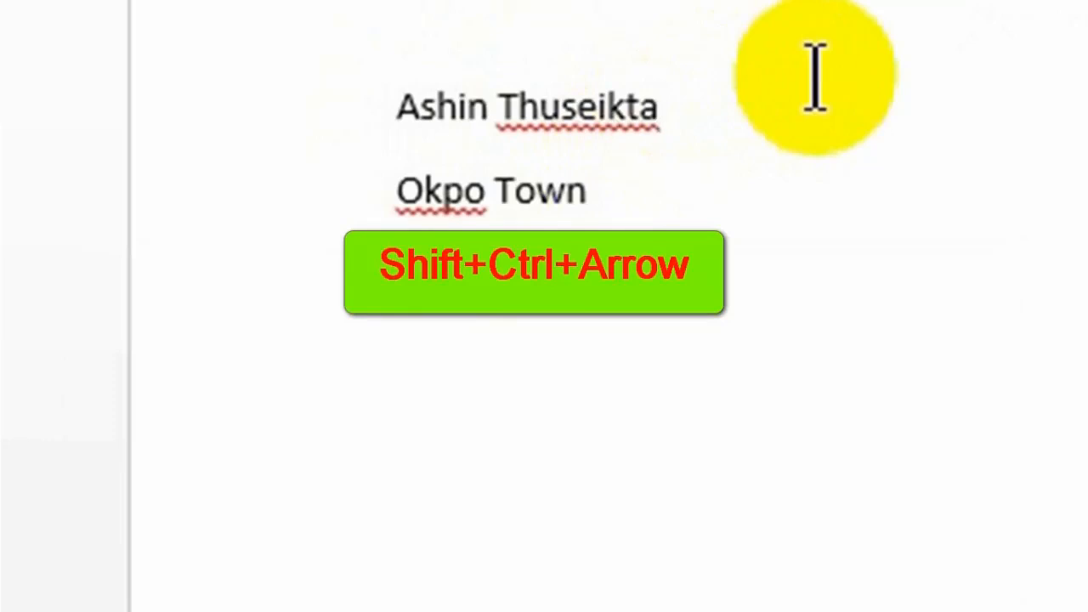
key("ctrl+shift+Left")
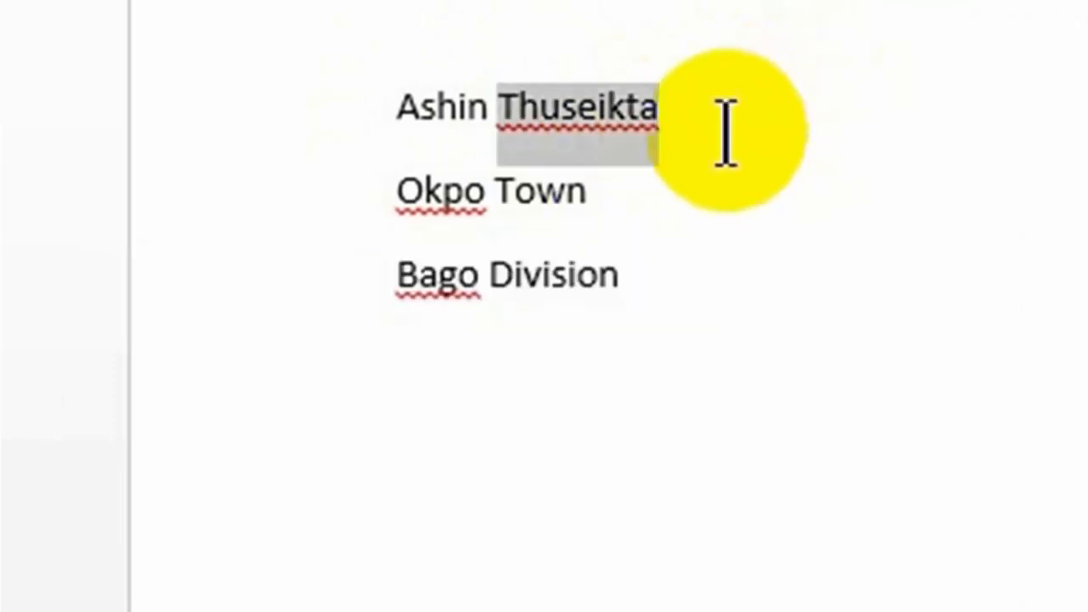
Step: Set the whole name line in the Times New Roman font
left_click(660, 110)
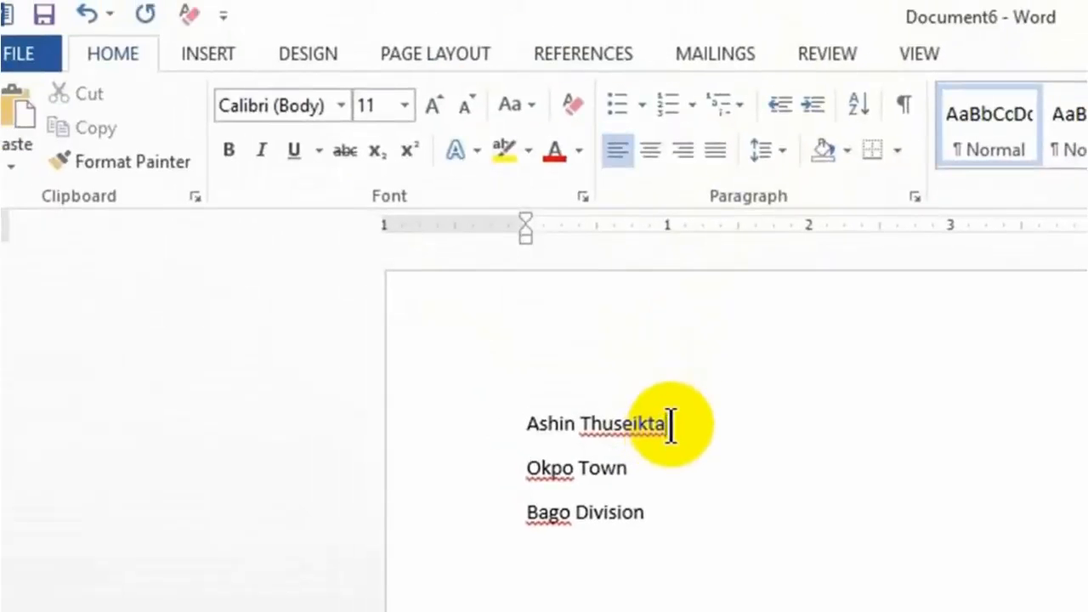
left_click_drag(670, 424, 495, 420)
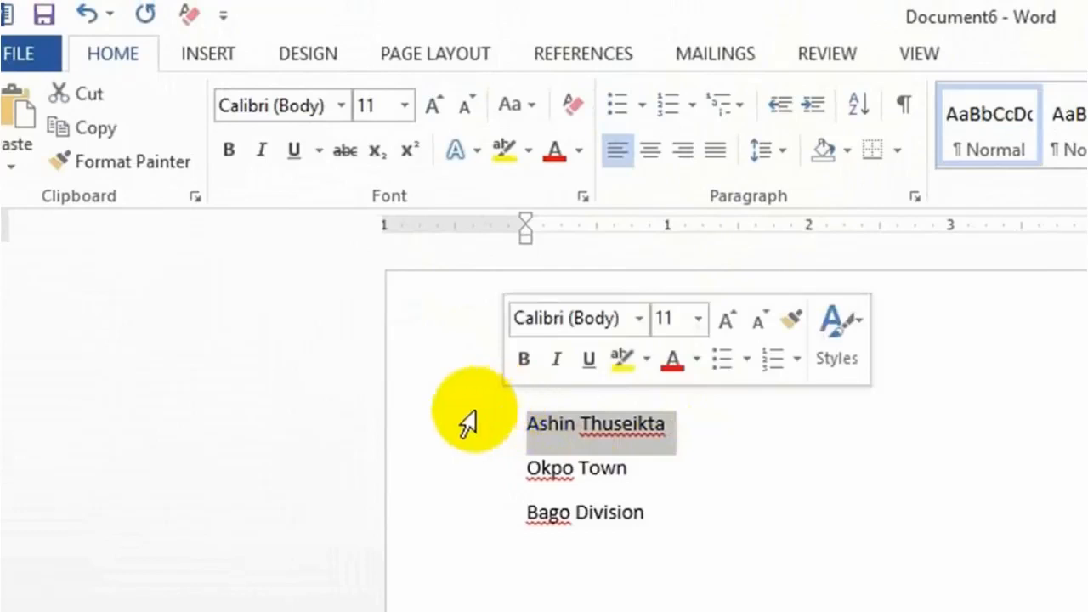
left_click(341, 105)
key("Down")
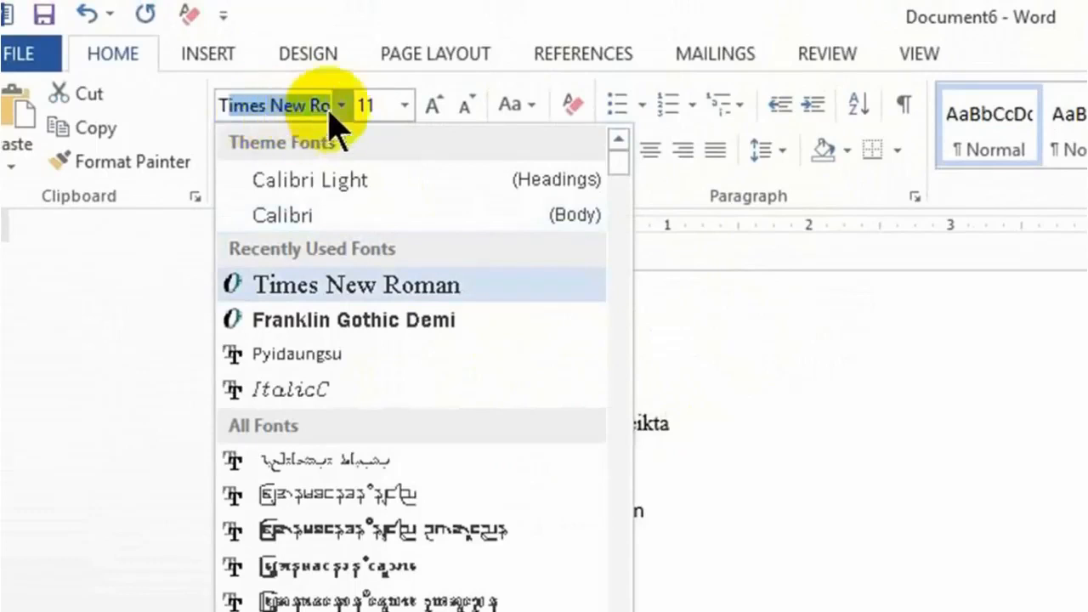
left_click(685, 413)
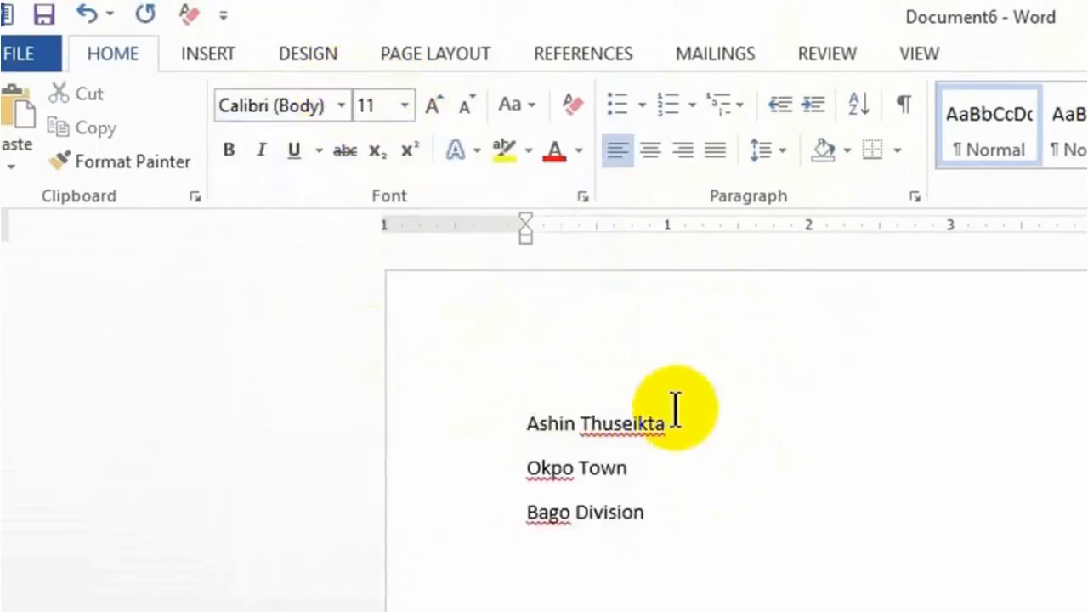
left_click_drag(674, 409, 456, 371)
left_click(342, 105)
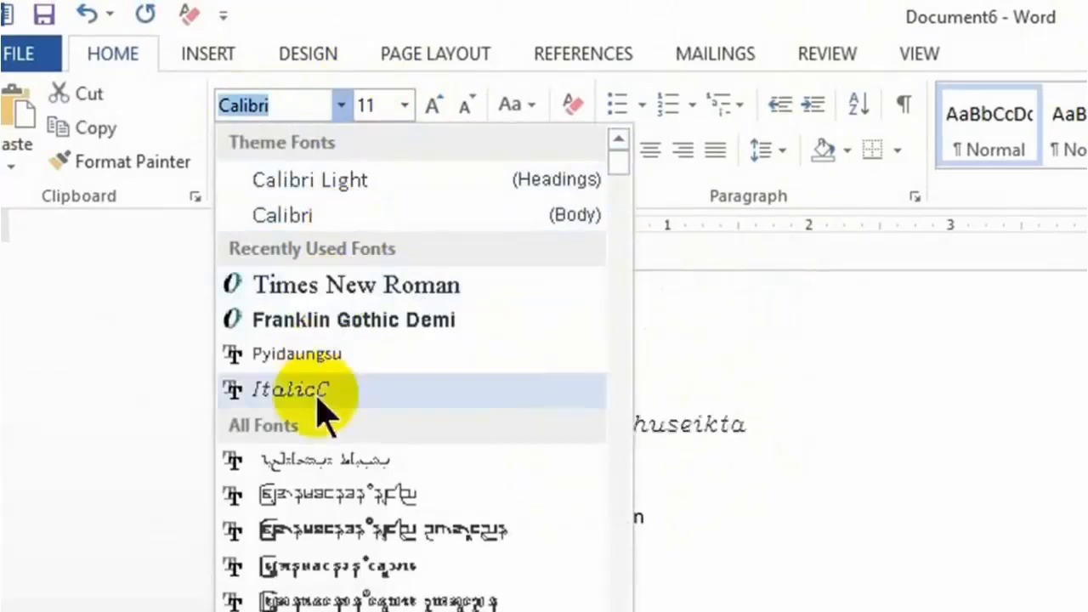
left_click(352, 287)
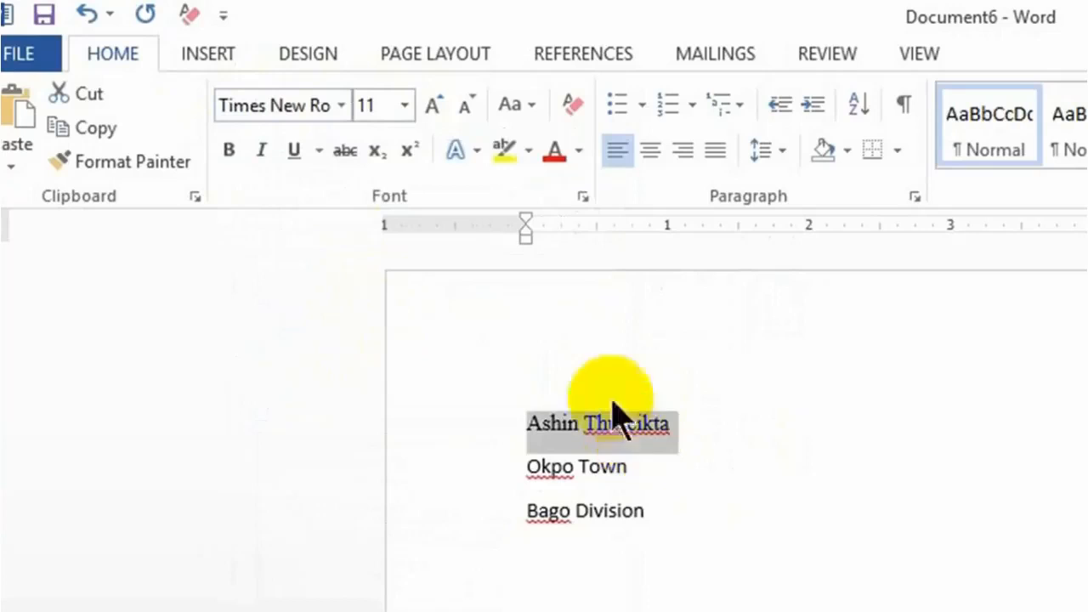
left_click(405, 105)
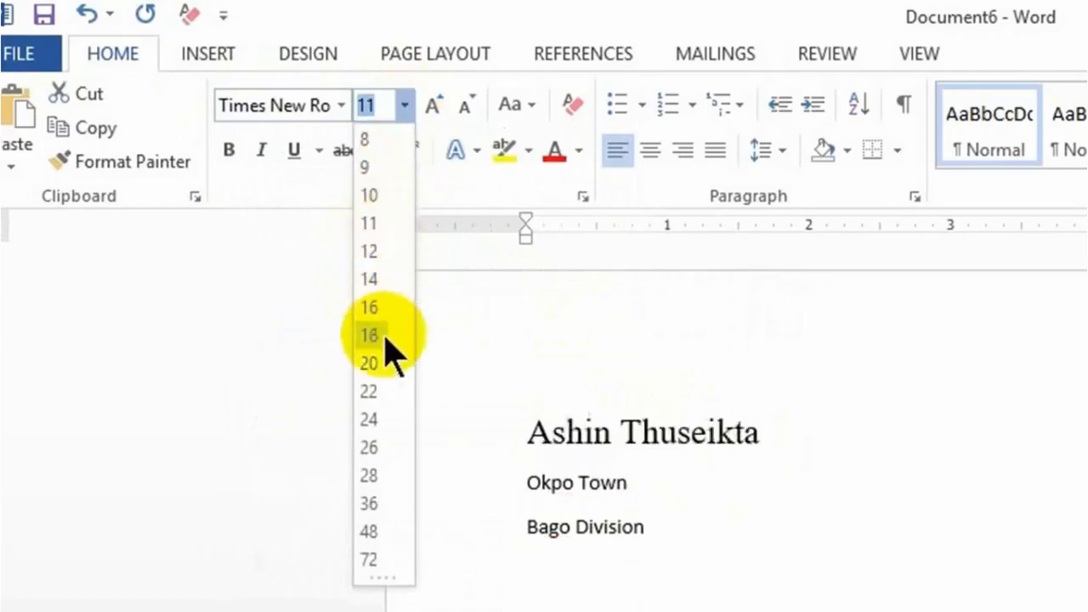
Step: Set the name line to 20 pt and apply bold, italic and underline
left_click(380, 364)
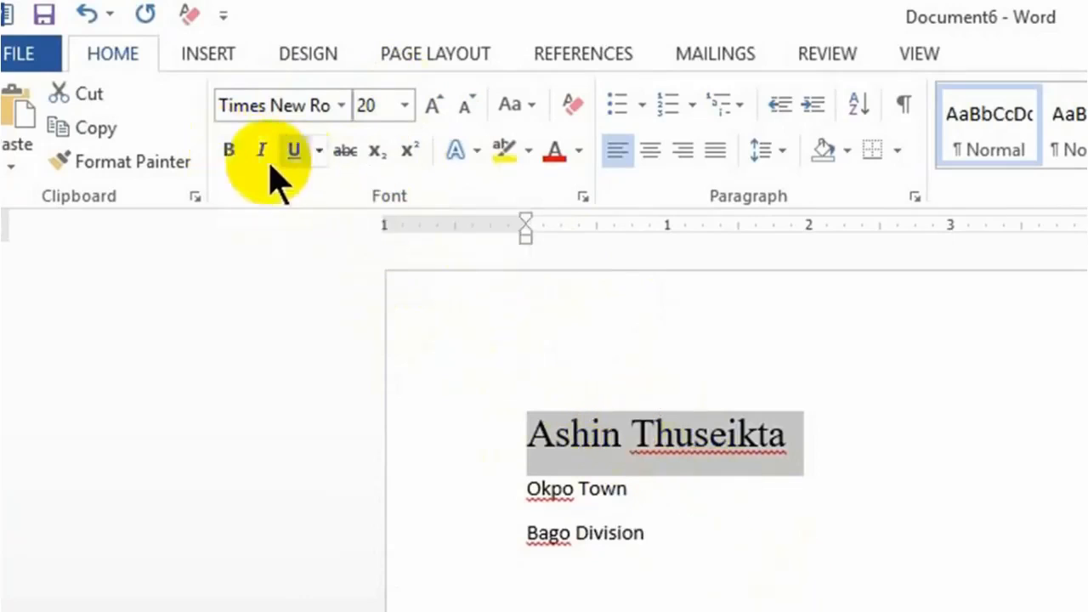
left_click(225, 151)
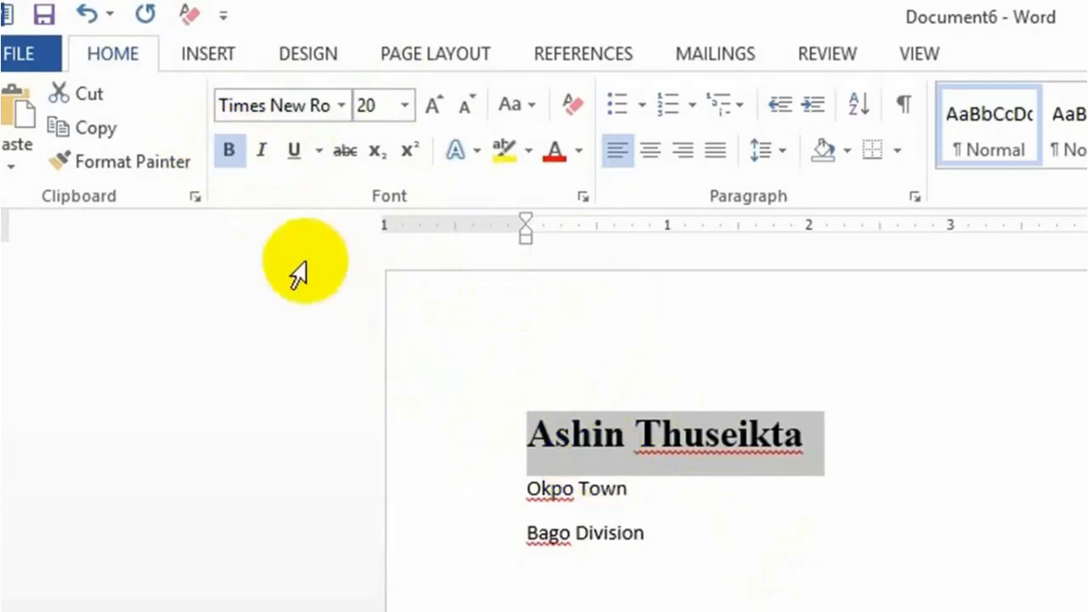
left_click(263, 153)
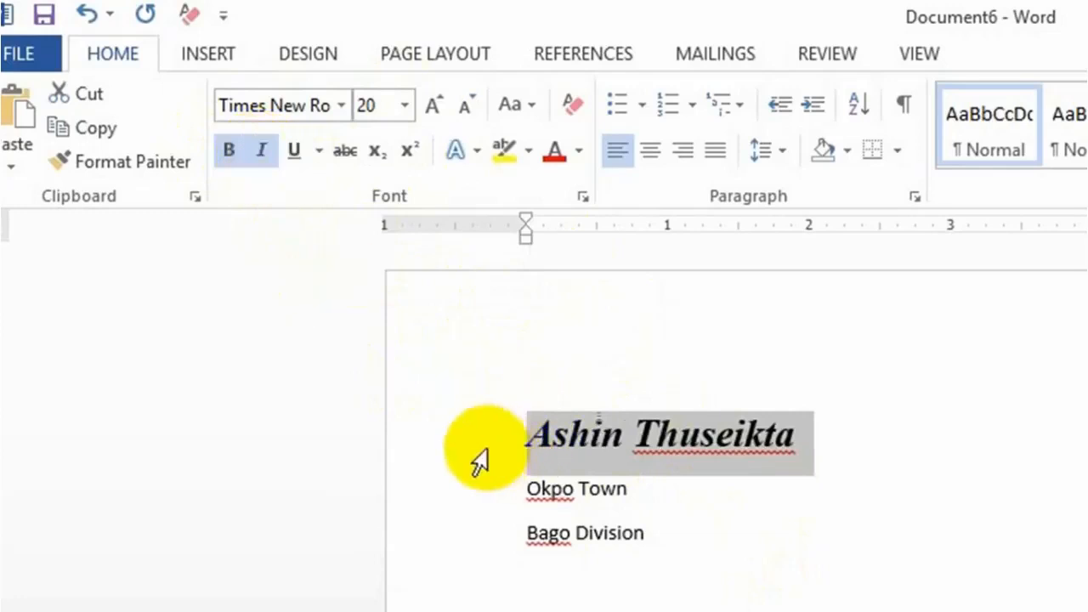
left_click(291, 152)
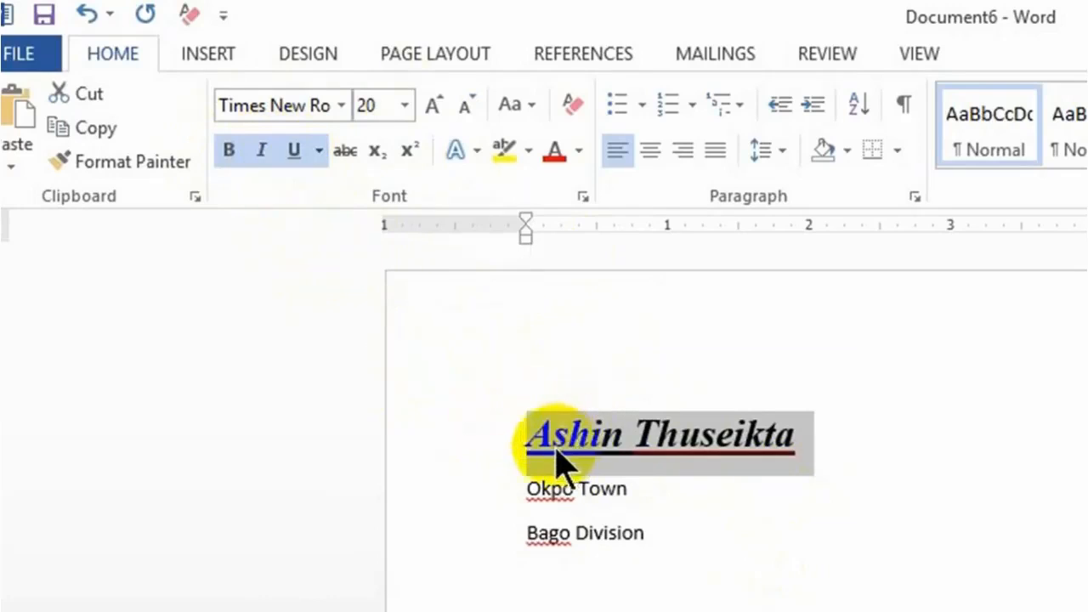
Step: Remove the underline, italic and bold again, leaving the name line plain
left_click(294, 153)
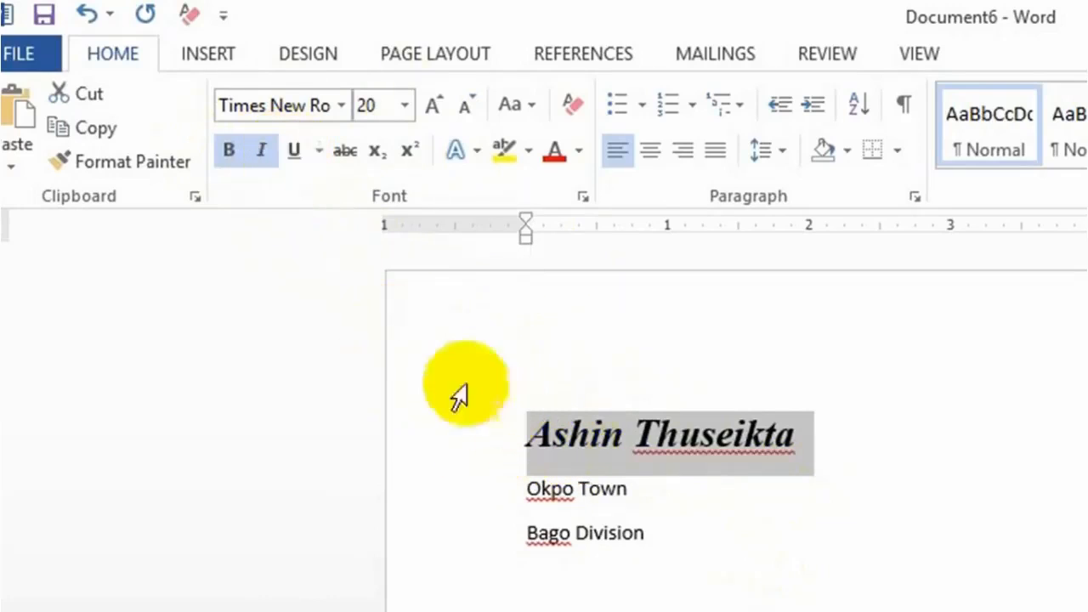
left_click(264, 152)
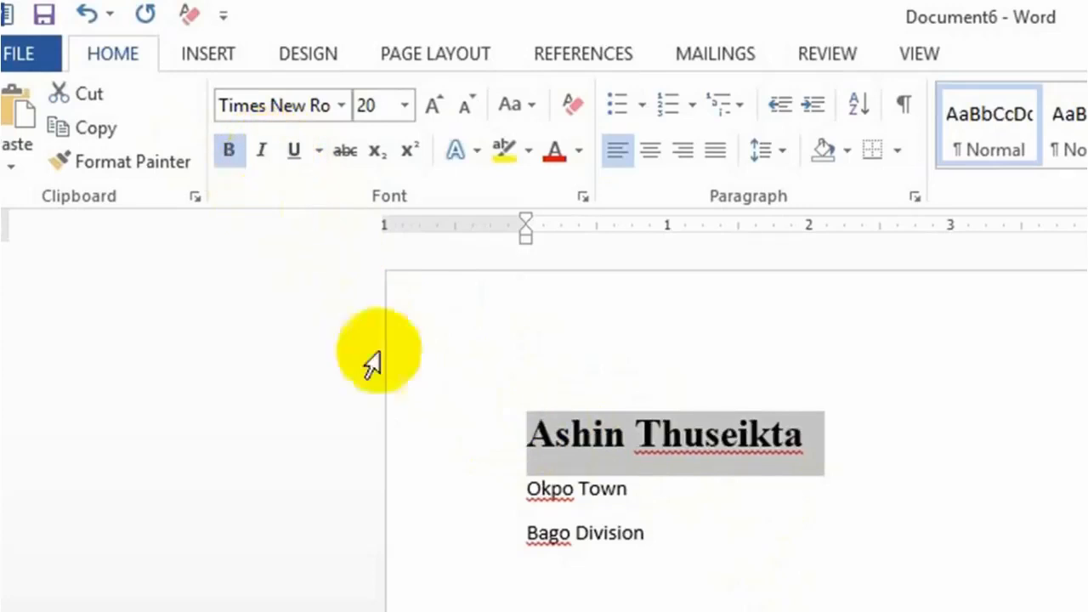
double_click(564, 461)
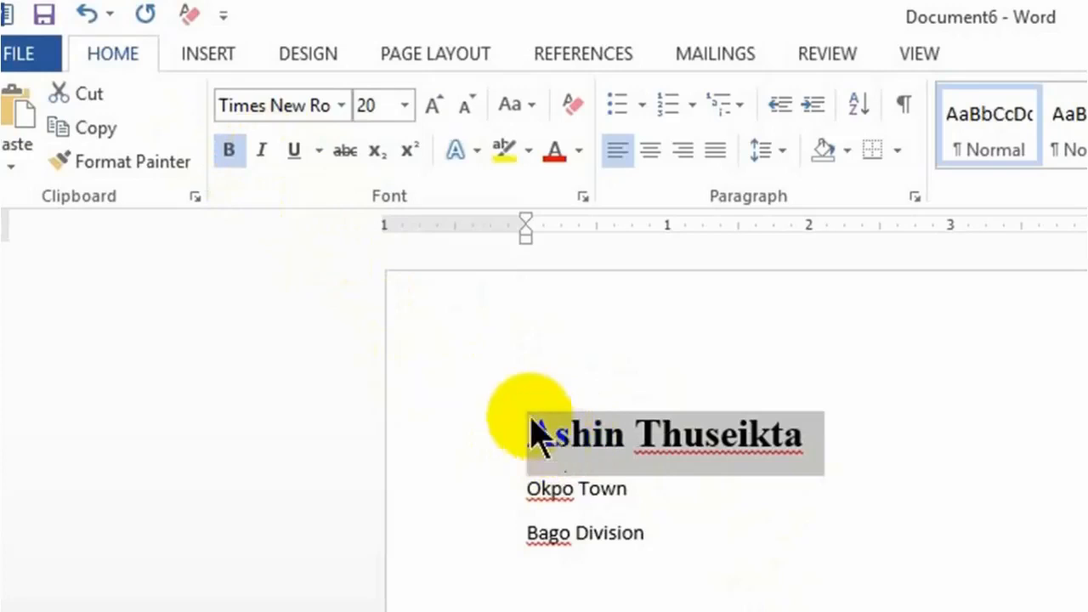
left_click(219, 154)
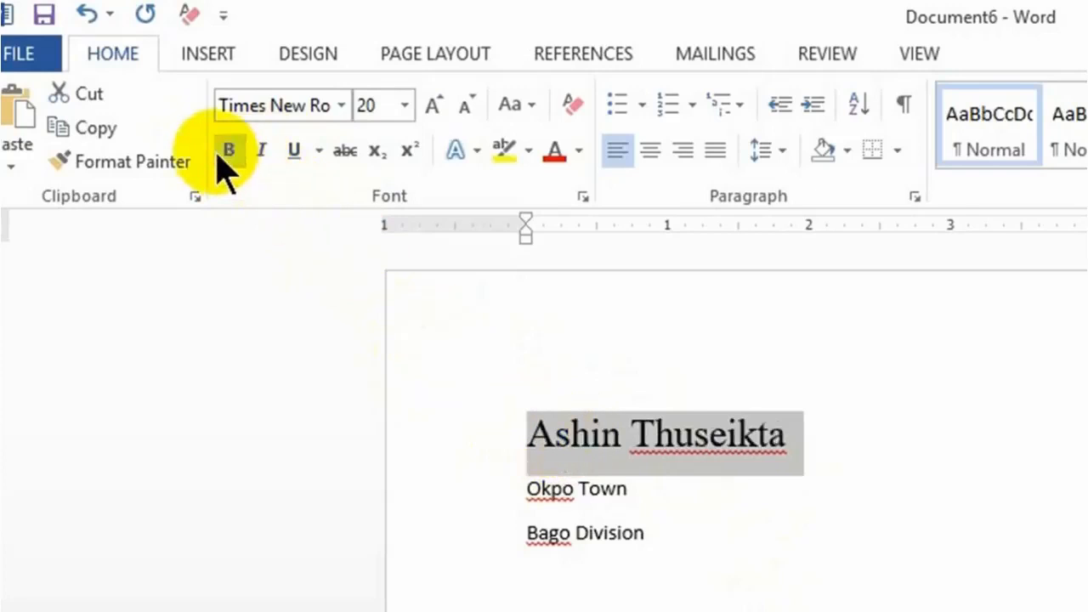
Step: Bold the name line, superscript the surname's h and subscript the first name's h
left_click(228, 157)
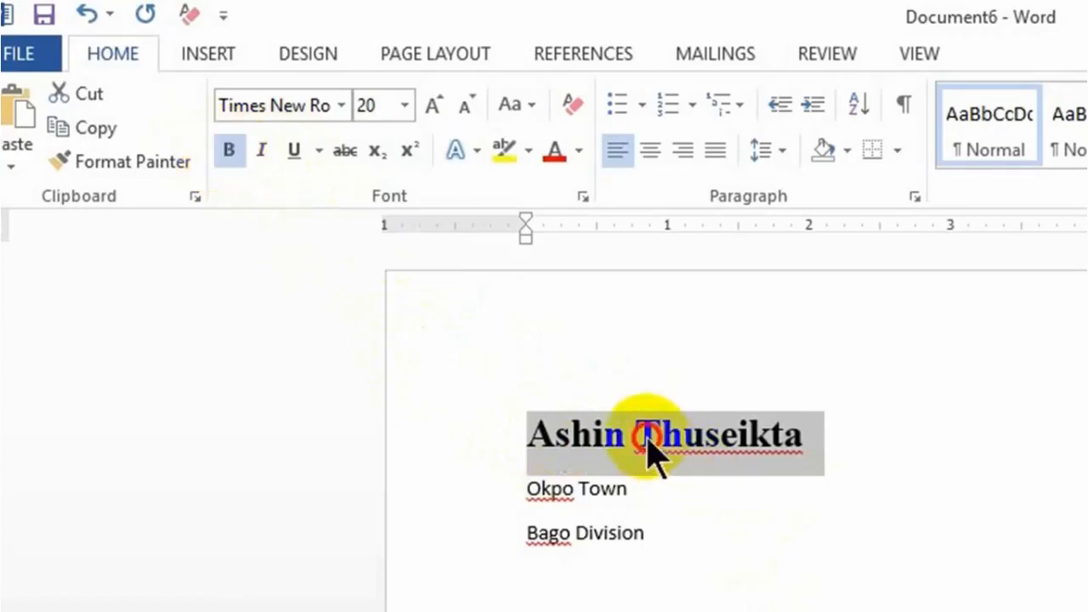
mouse_move(633, 446)
left_mouse_down()
mouse_move(624, 445)
mouse_move(671, 446)
mouse_move(674, 433)
mouse_move(654, 451)
left_mouse_up()
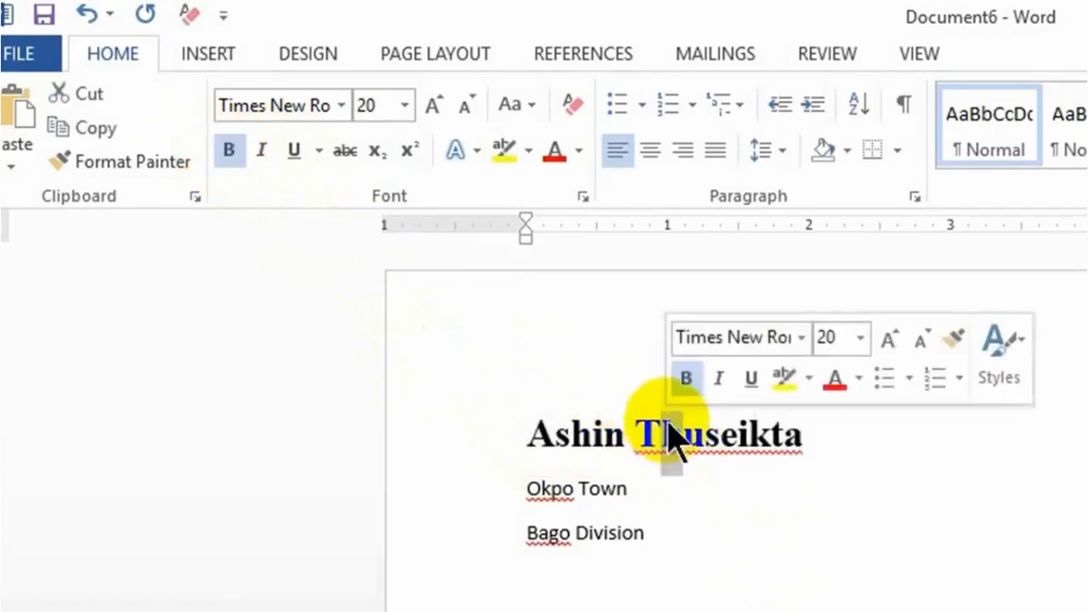
left_click(409, 151)
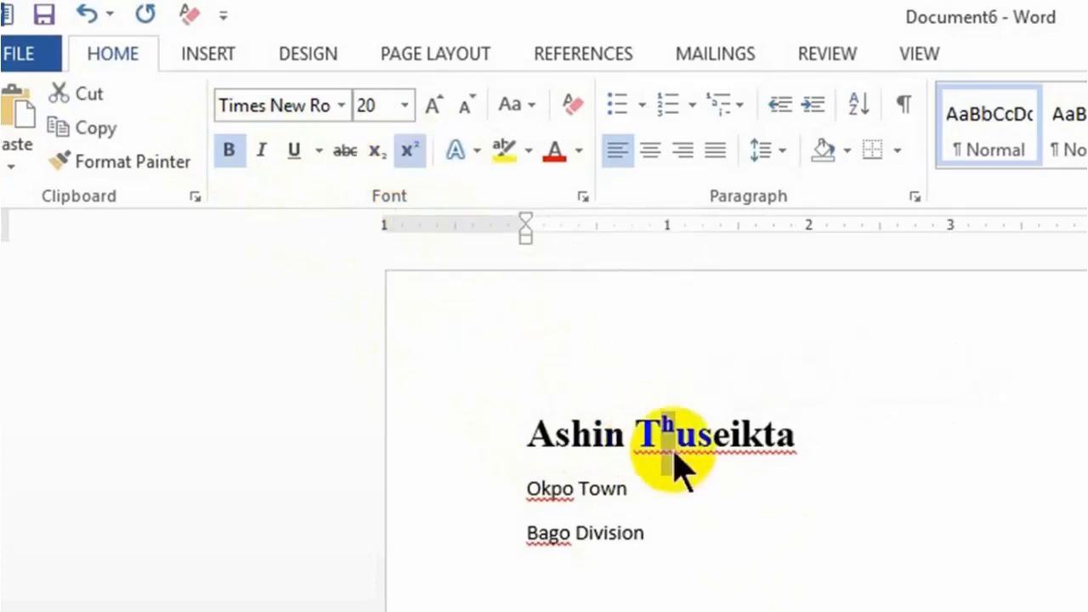
left_click(672, 442)
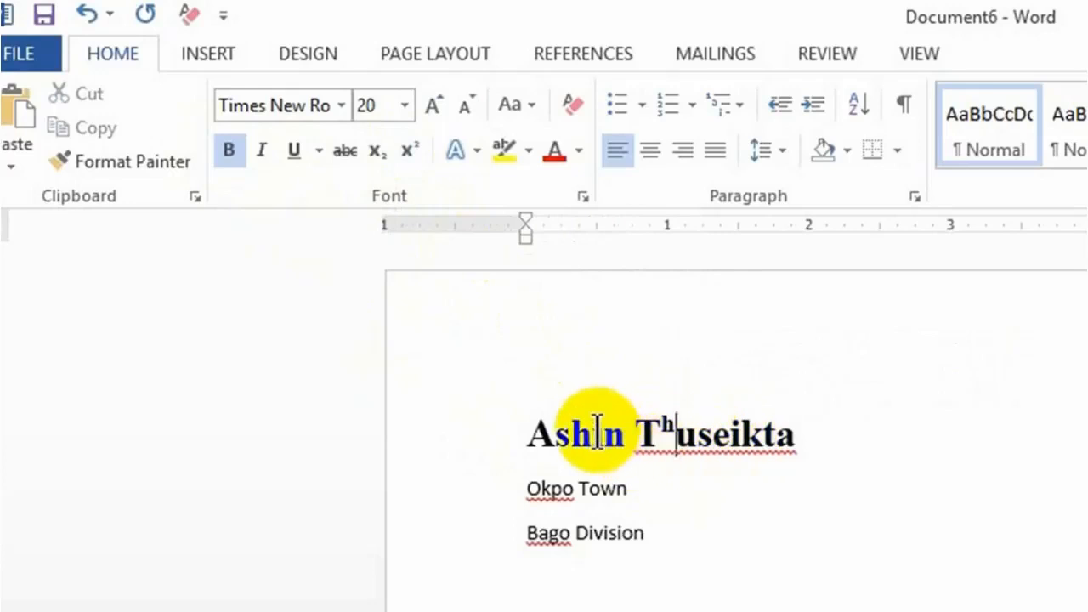
left_click_drag(576, 437, 593, 436)
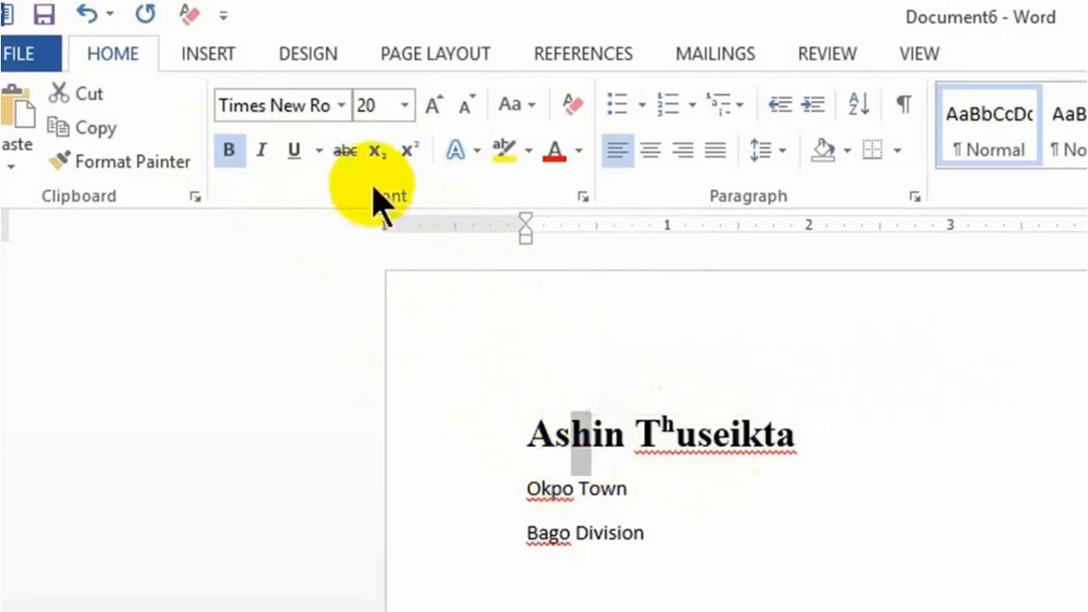
left_click(377, 150)
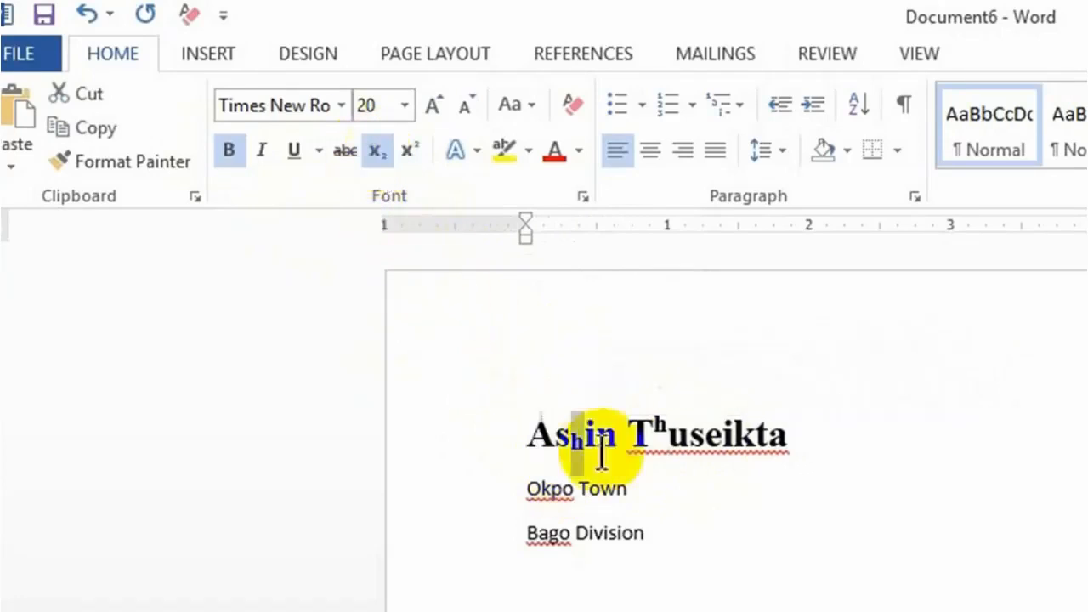
Step: Test subscript on an H2O example after the name, then delete it
left_click(818, 442)
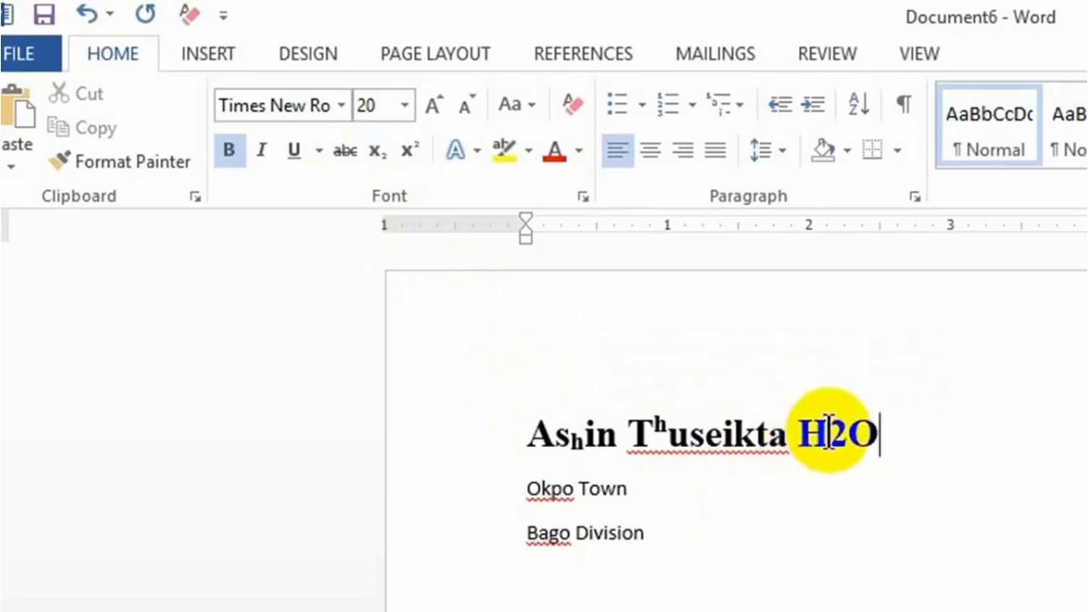
left_click_drag(831, 433, 850, 435)
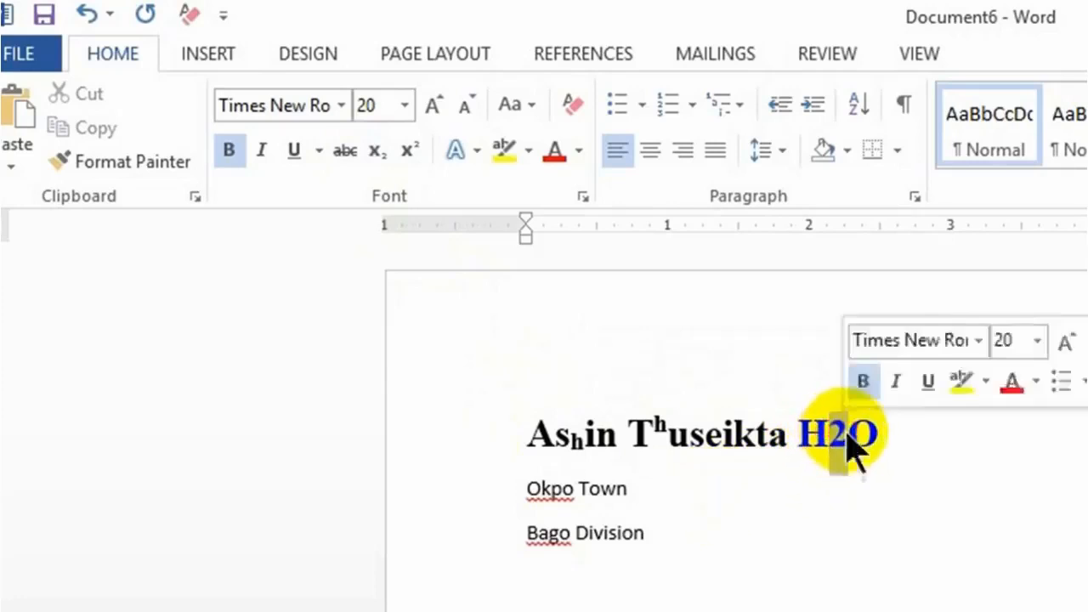
left_click(374, 154)
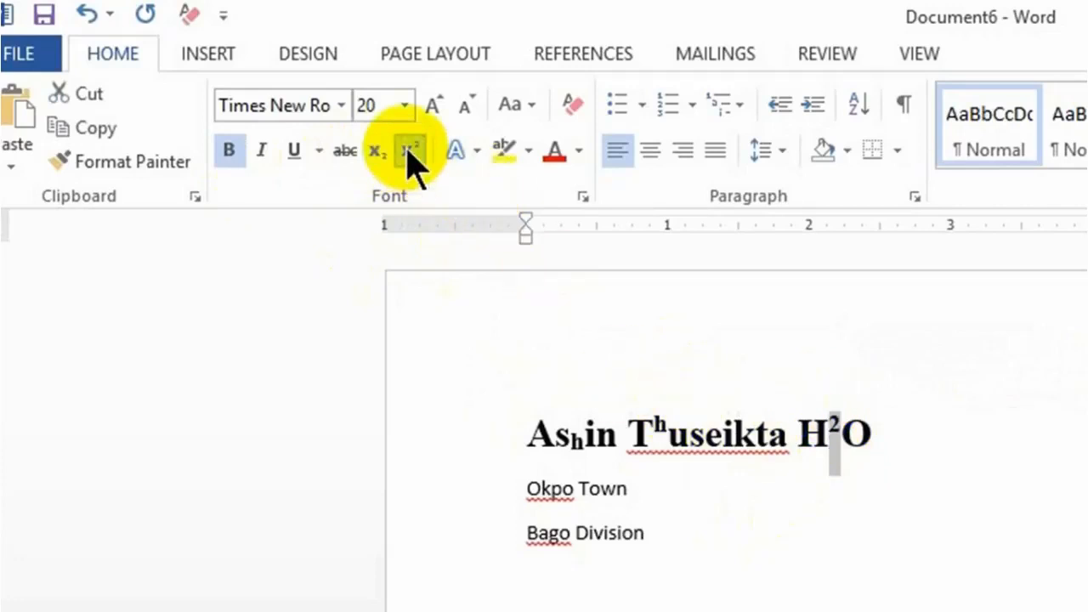
left_click_drag(891, 417, 794, 437)
key("BackSpace")
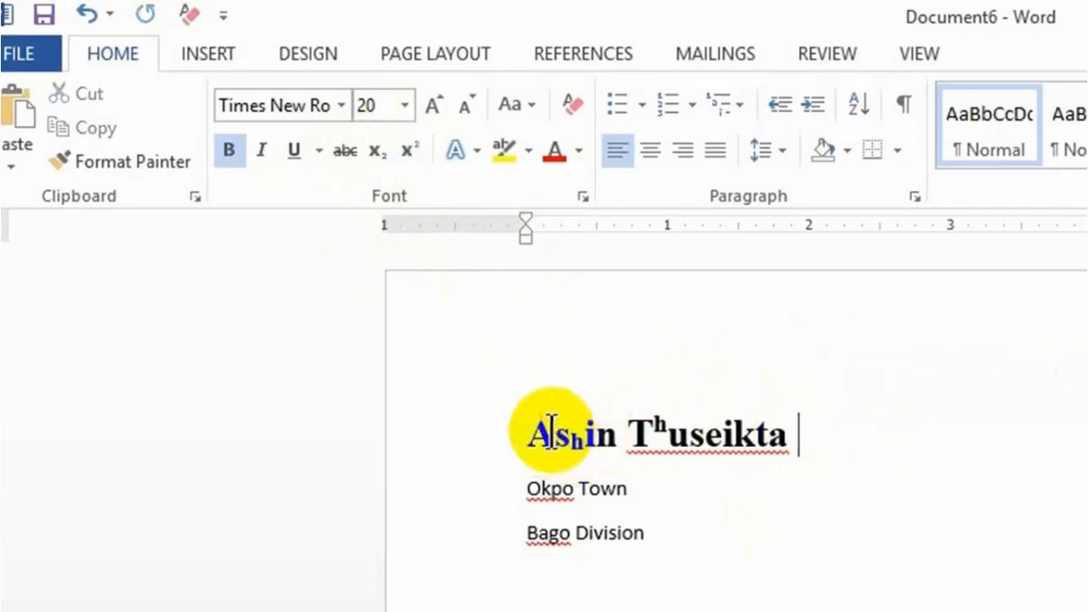
Step: Clear all formatting from the name line and grow its text up to 20 pt
left_click_drag(529, 435, 752, 433)
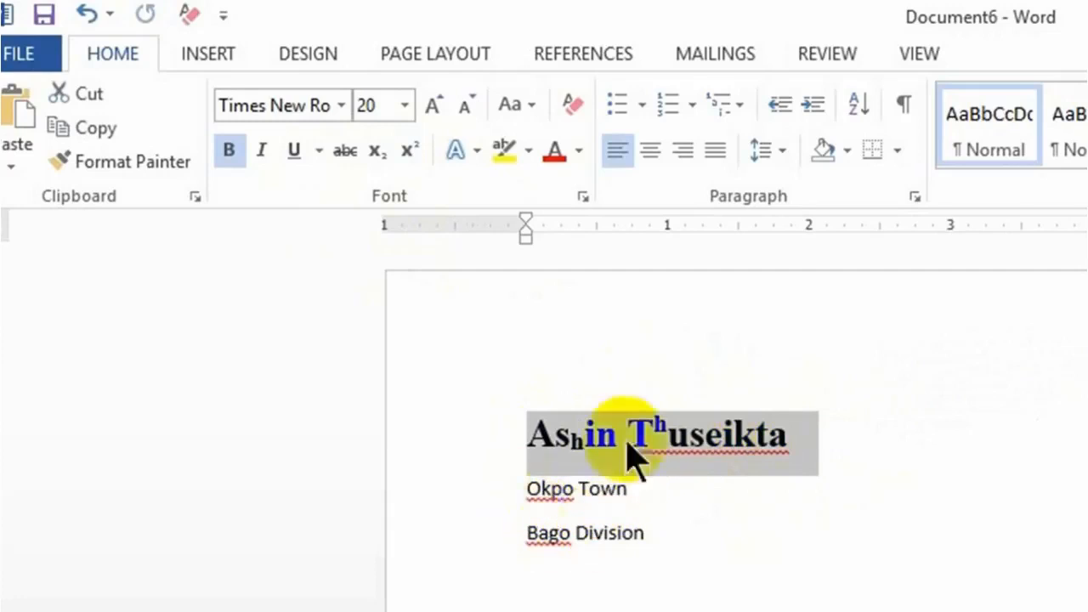
left_click(573, 104)
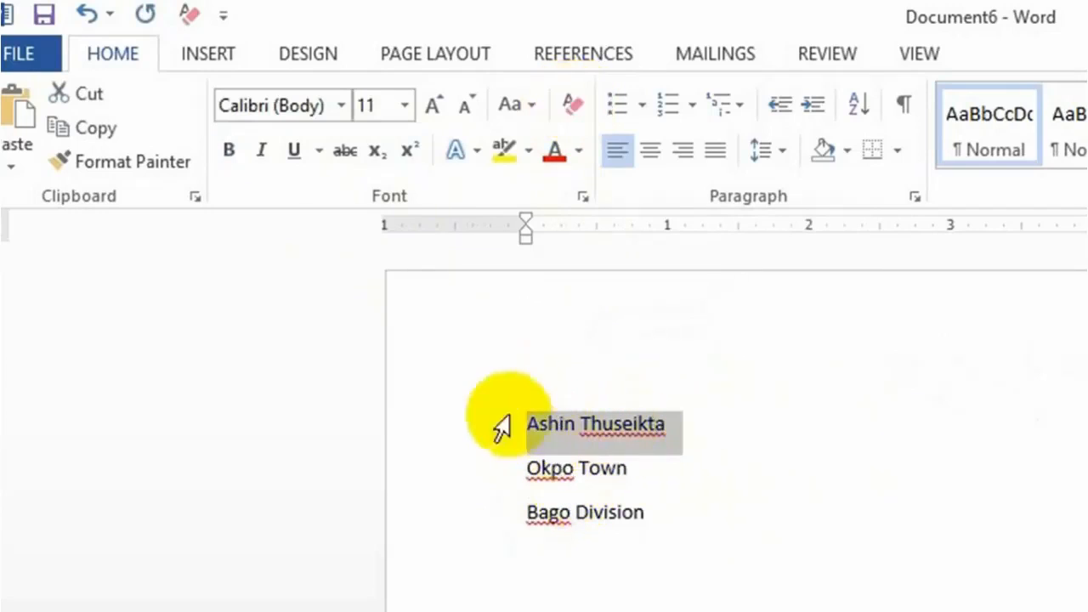
left_click(433, 106)
left_click(433, 107)
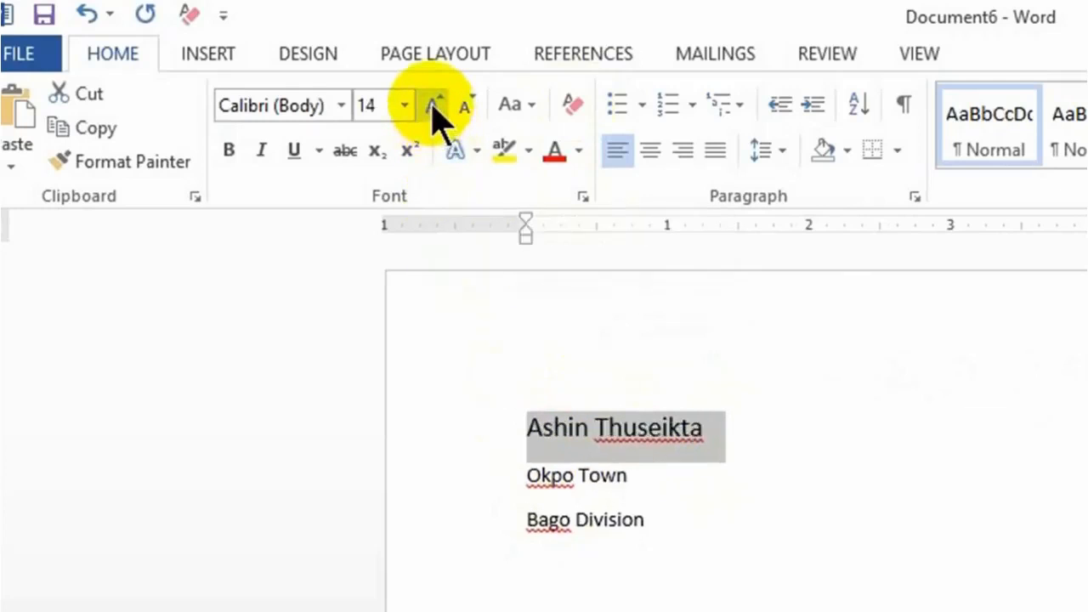
left_click(432, 106)
left_click(432, 107)
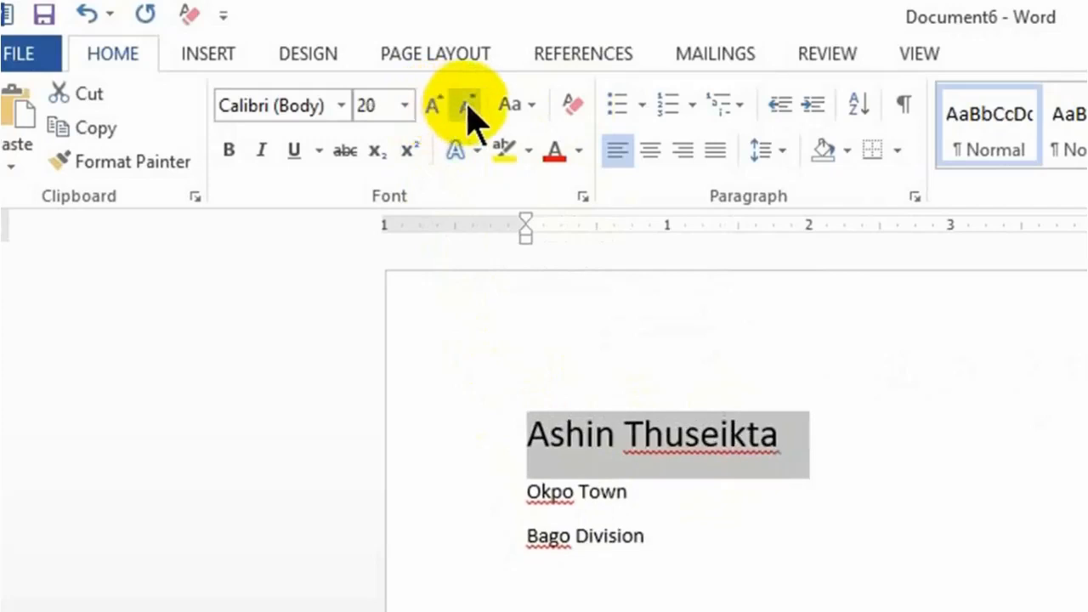
Step: Shrink the name text back down to 14 pt
left_click(466, 109)
left_click(467, 109)
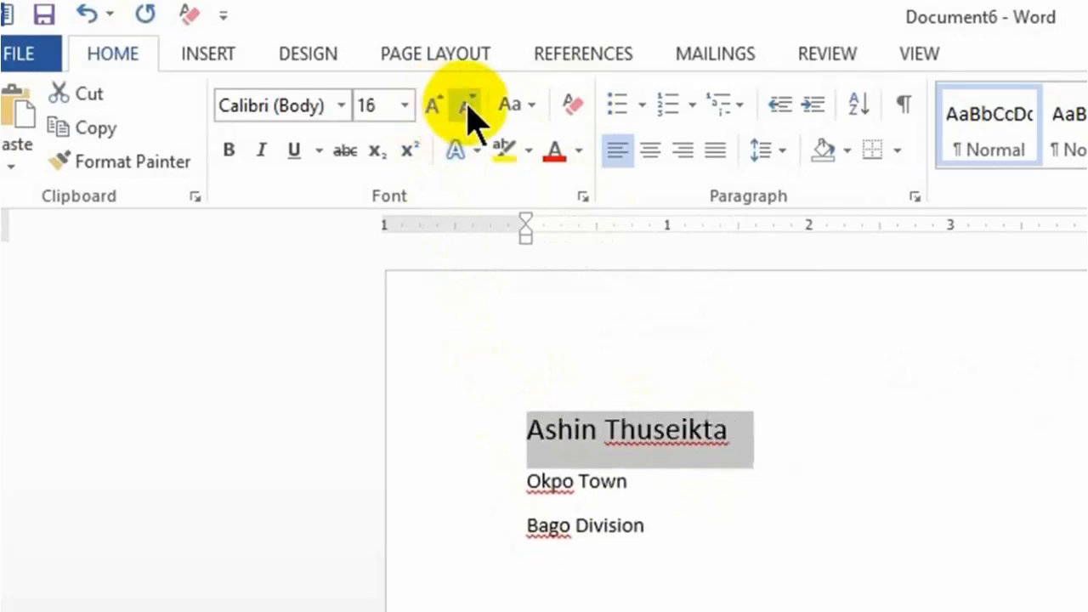
left_click(467, 109)
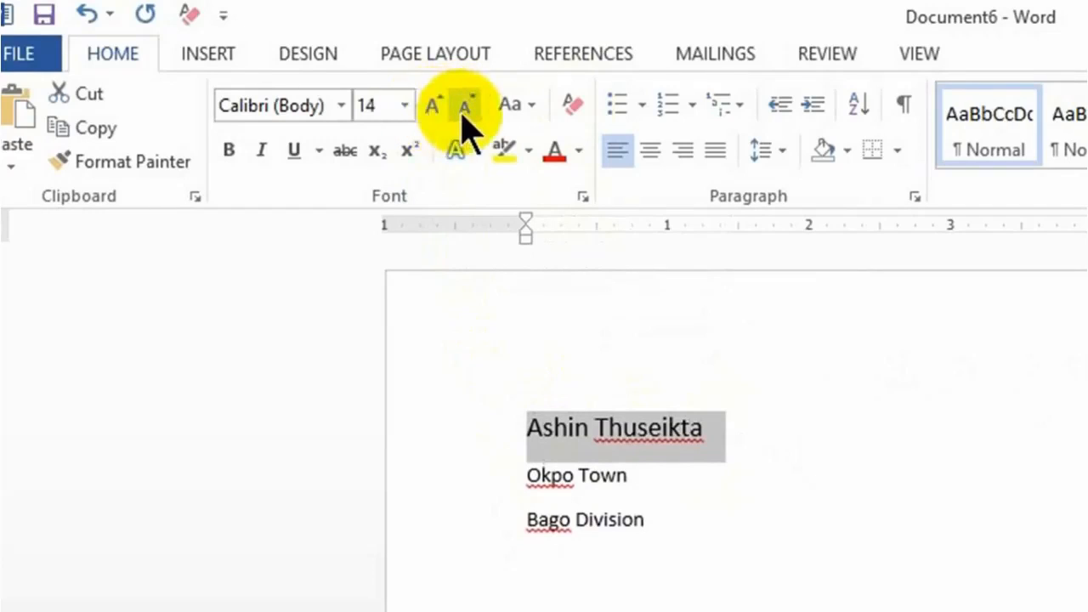
left_click(531, 107)
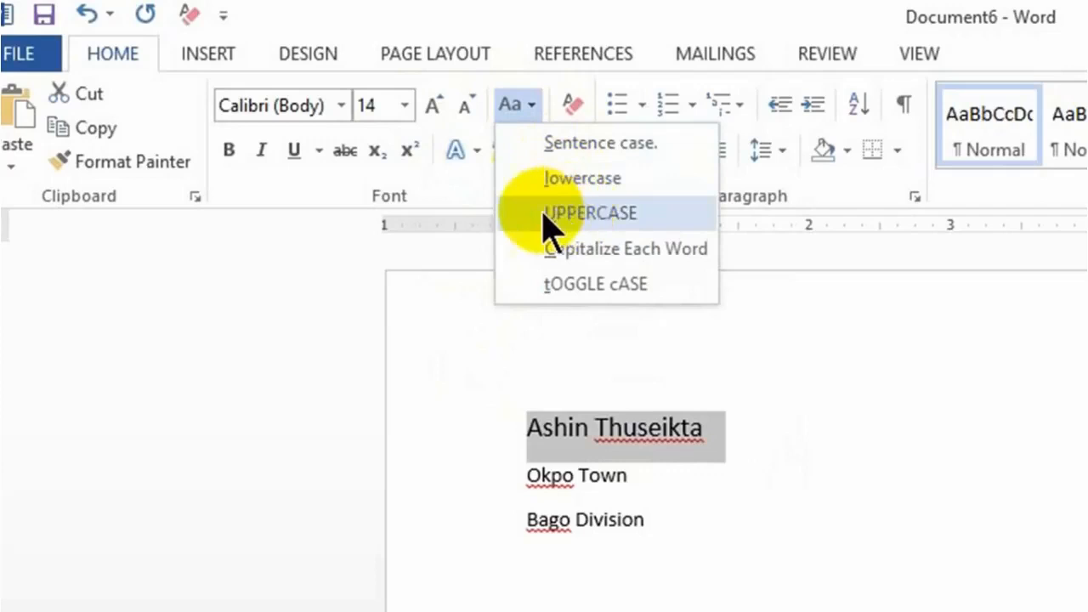
Step: Apply UPPERCASE, then lowercase, and finally Sentence case to the name line
left_click(577, 213)
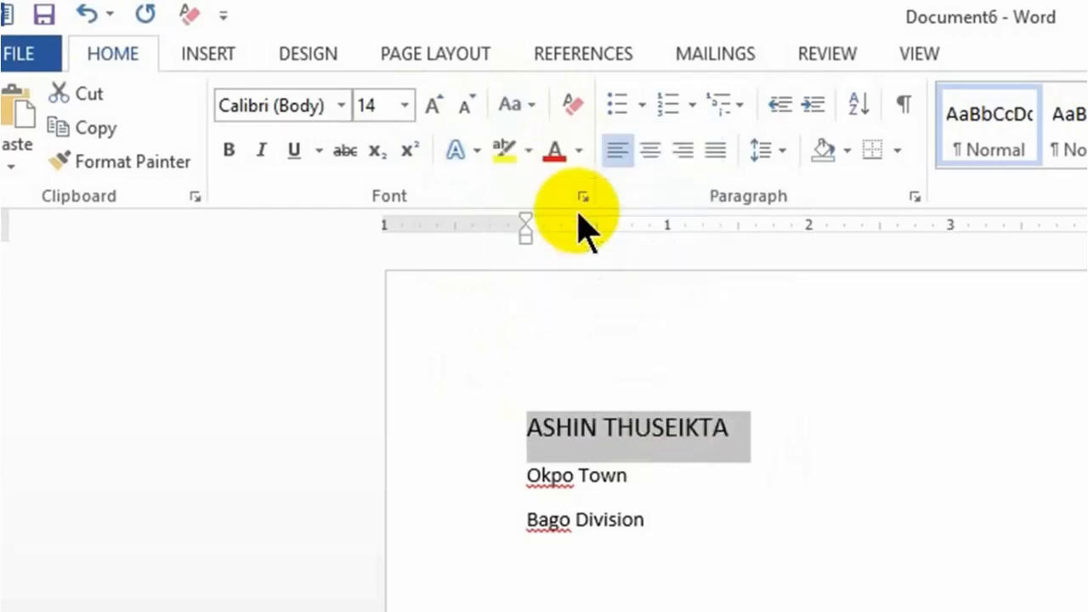
left_click(525, 105)
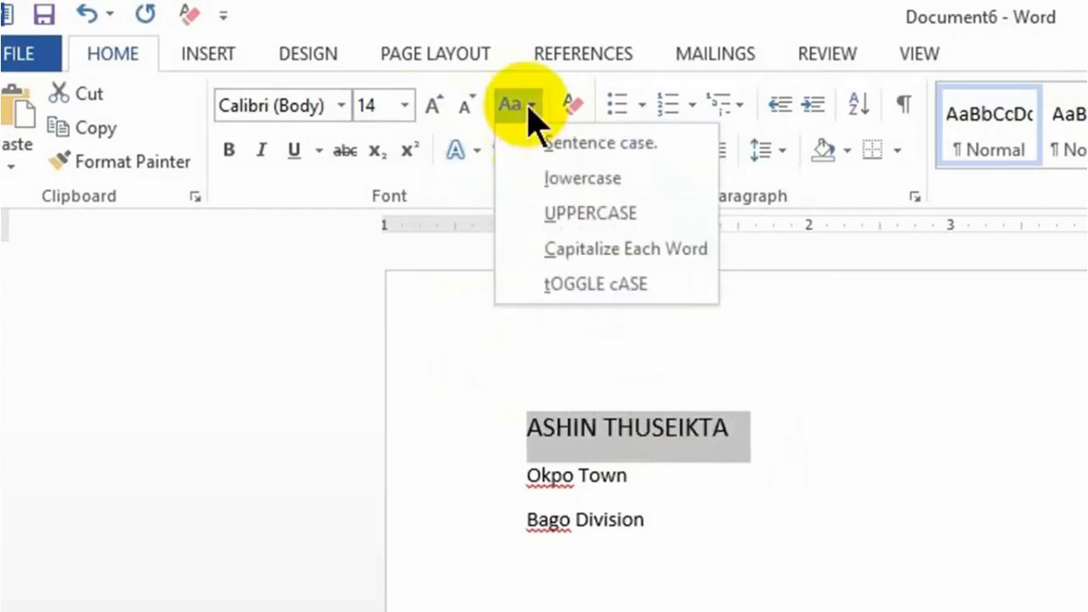
left_click(563, 180)
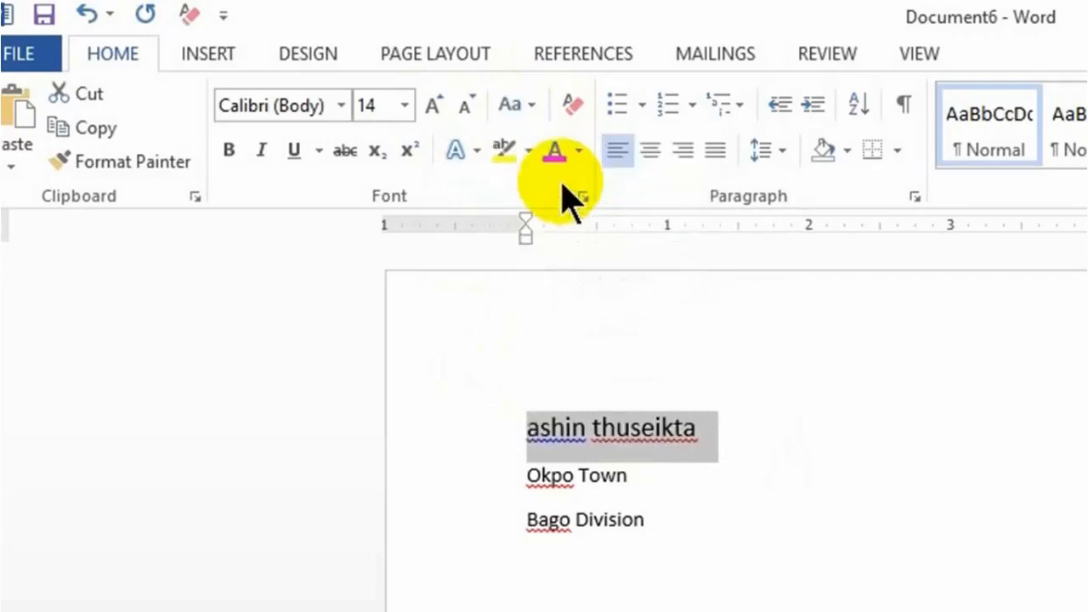
left_click(524, 109)
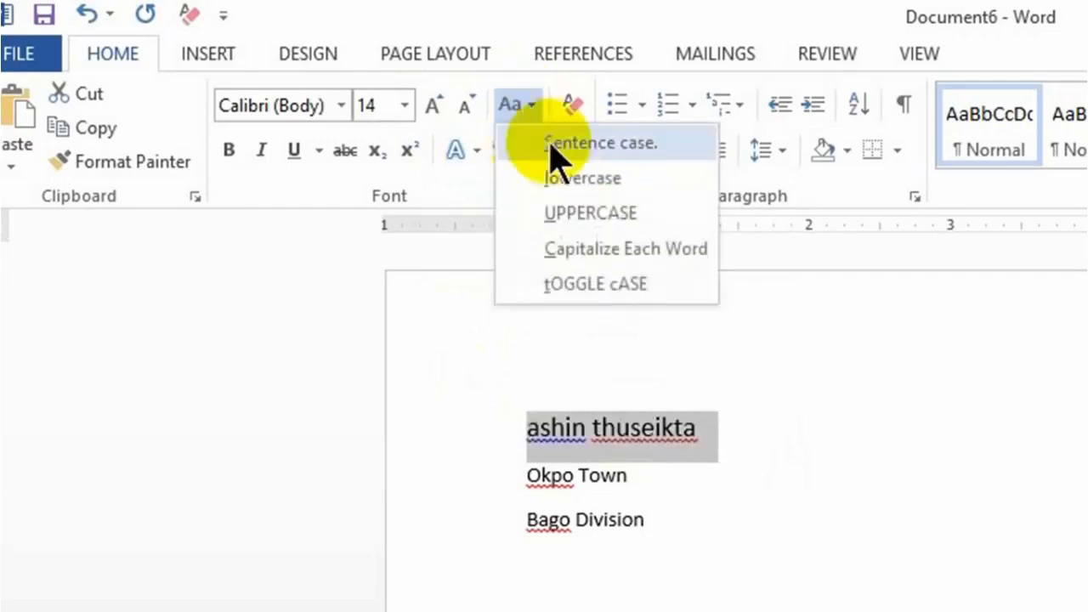
left_click(561, 146)
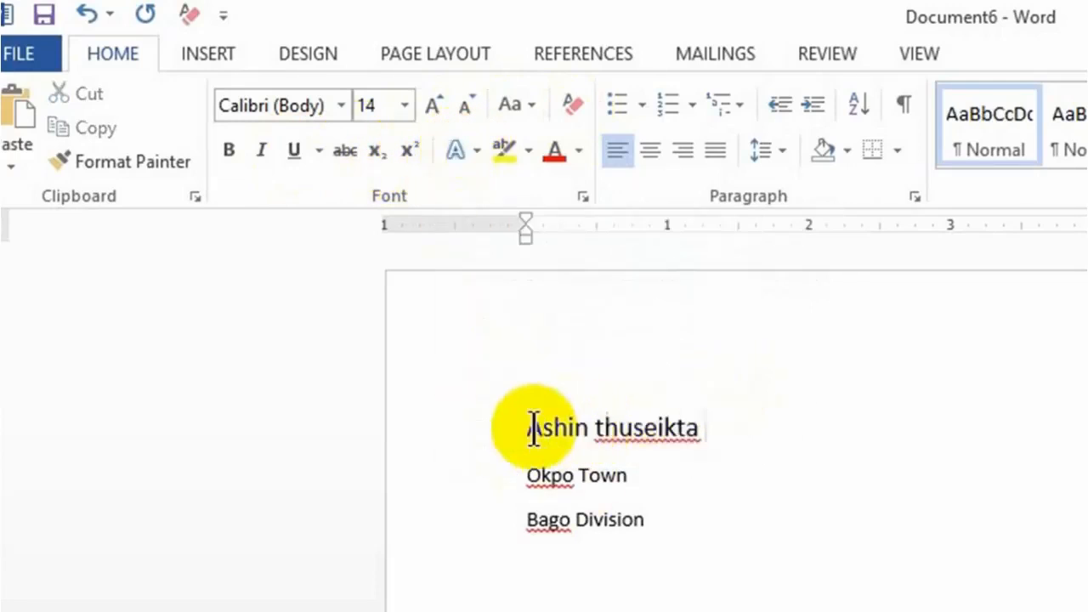
Step: Apply a gold text effect to the name line
left_click_drag(529, 427, 697, 425)
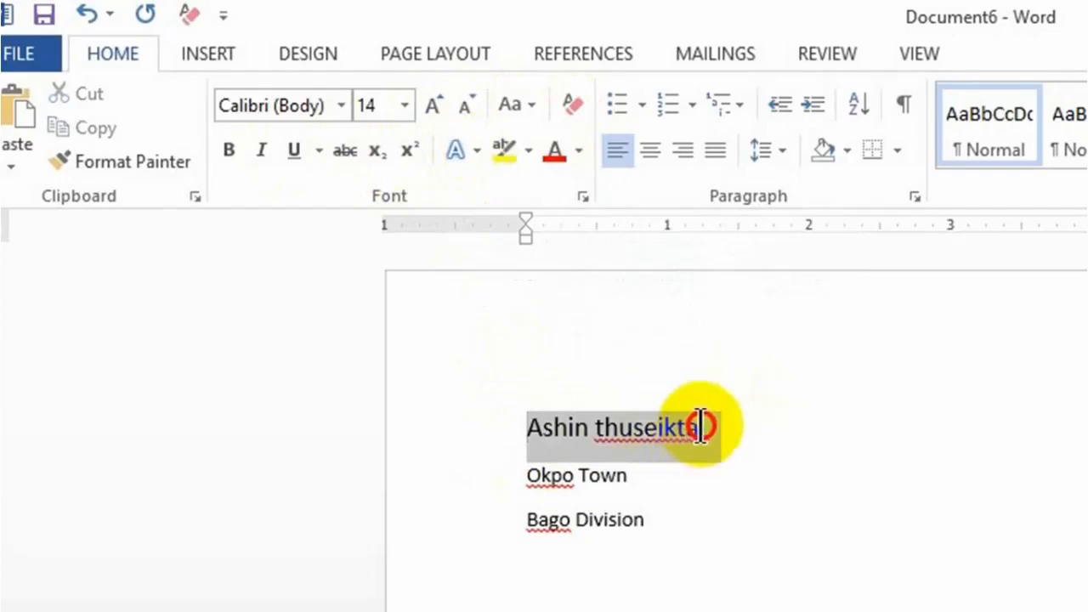
left_click(474, 153)
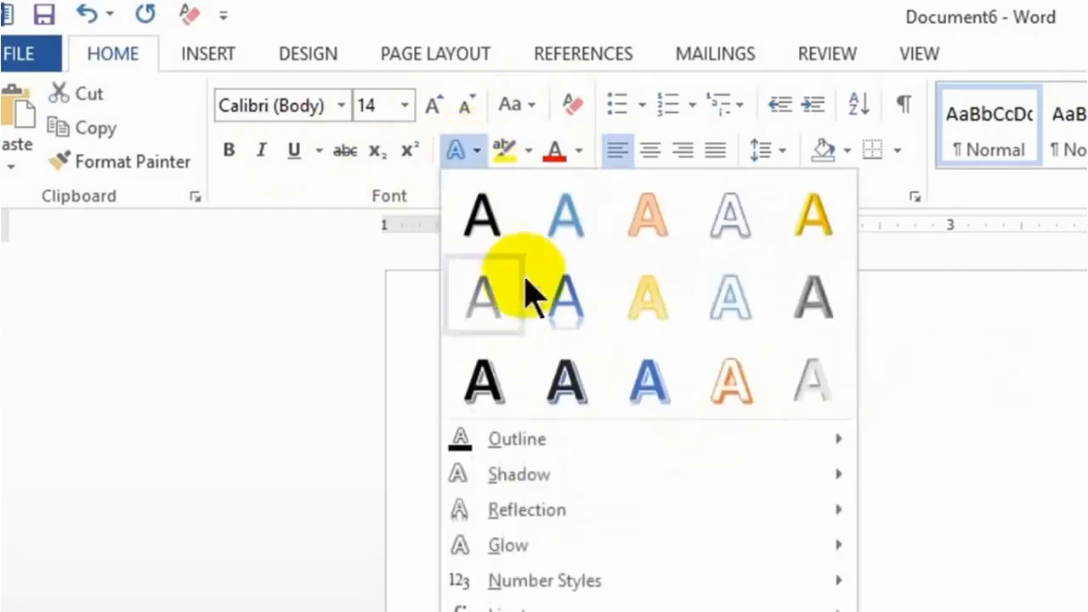
left_click(812, 223)
left_click(711, 429)
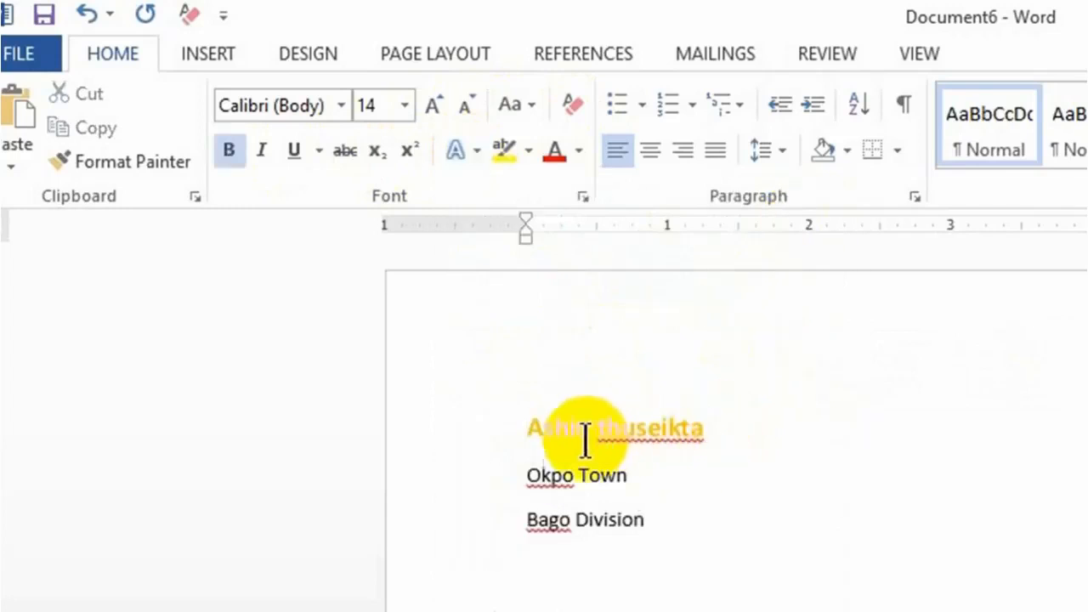
Step: Grow the name line's font step by step through 28 and 36 up to 48 pt
left_click_drag(530, 426, 702, 442)
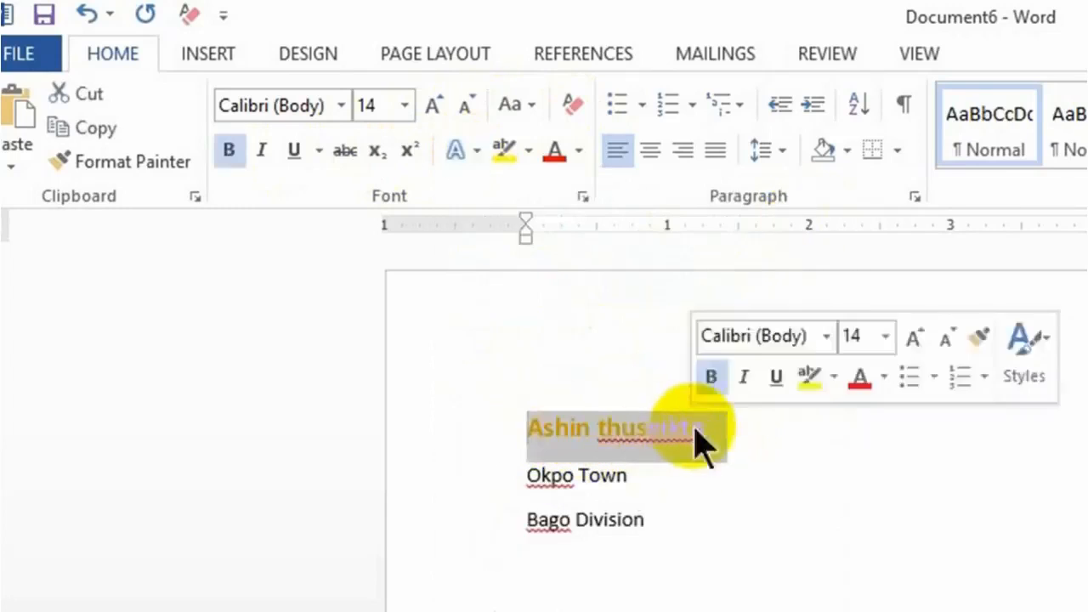
left_click(434, 105)
left_click(434, 106)
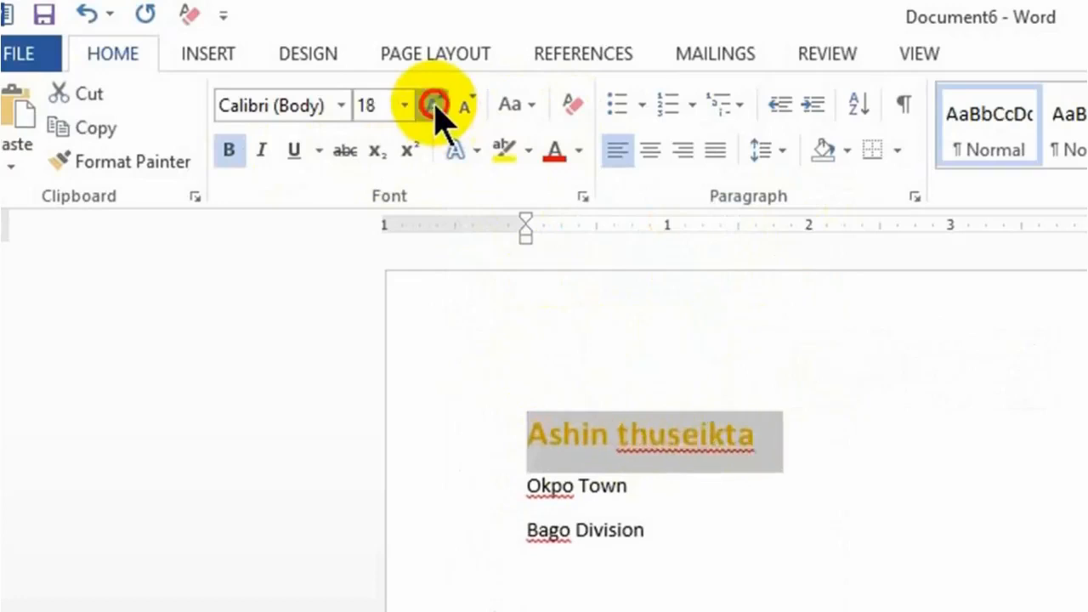
left_click(434, 105)
left_click(434, 105)
left_click(435, 106)
left_click(435, 105)
left_click(434, 105)
left_click(435, 105)
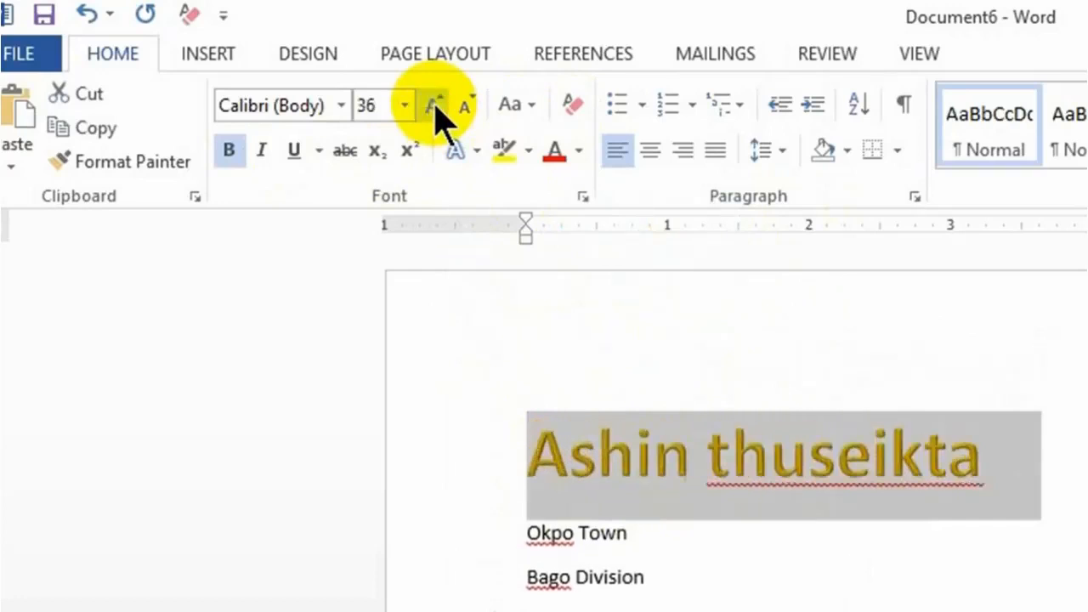
left_click(435, 105)
left_click(1083, 563)
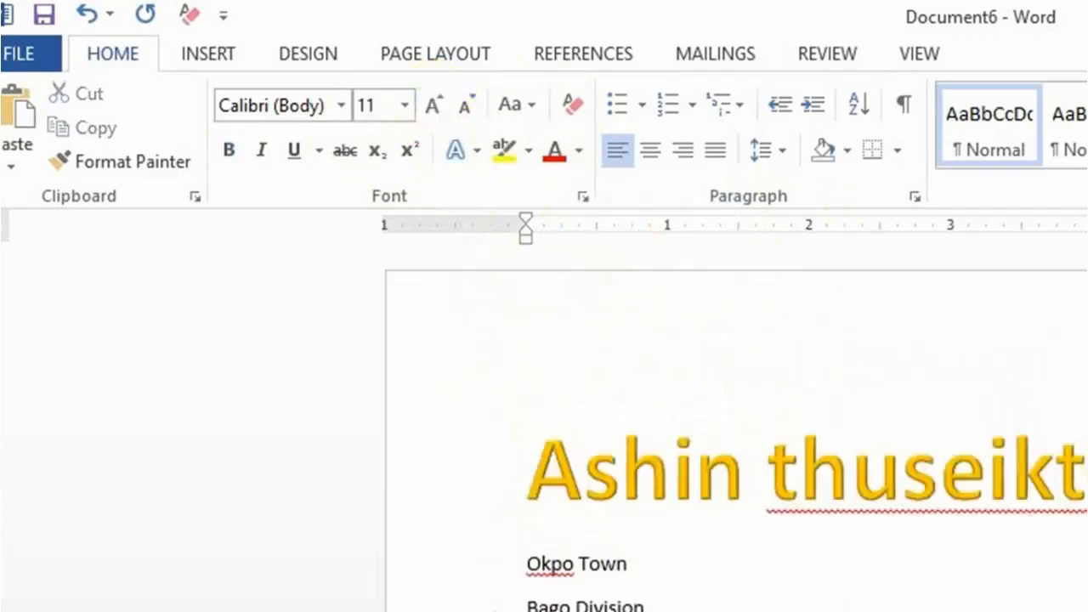
left_click_drag(1083, 476, 527, 479)
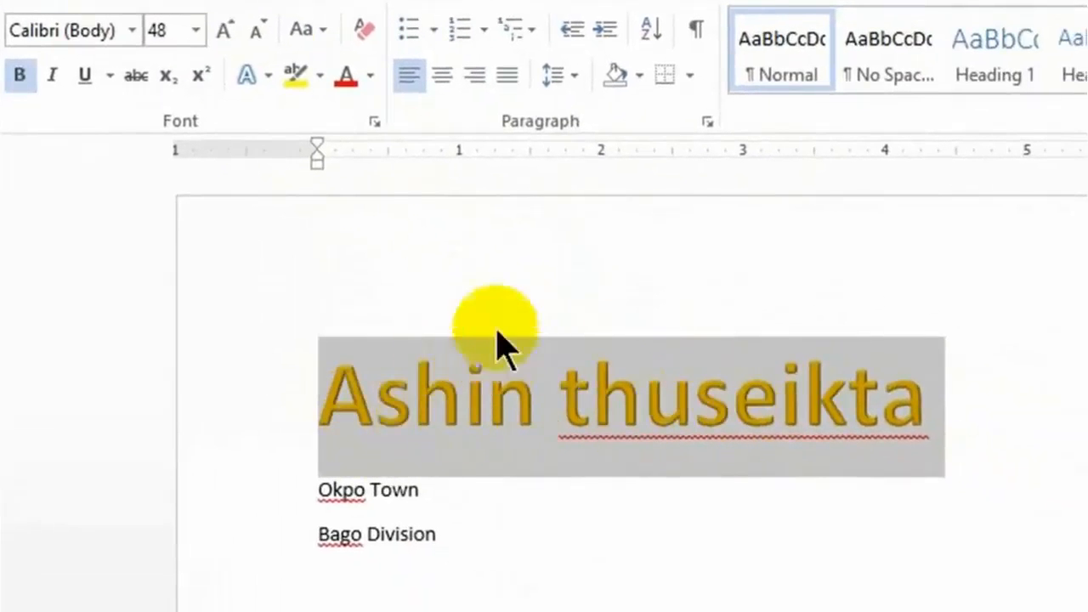
left_click(371, 78)
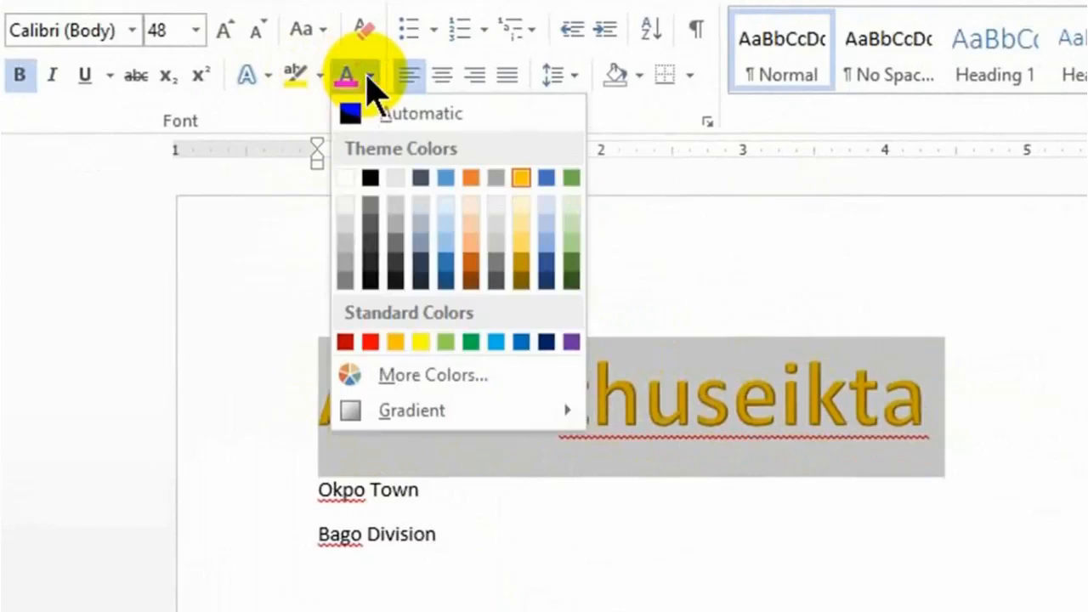
Step: Color the 48 pt name line red, after briefly trying green
left_click(370, 341)
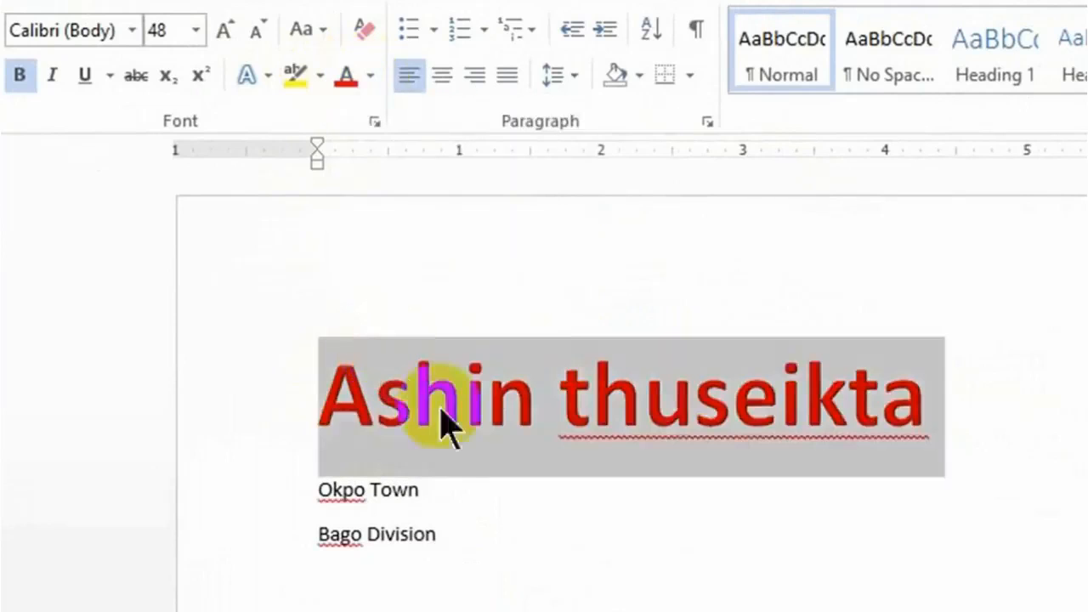
left_click(370, 78)
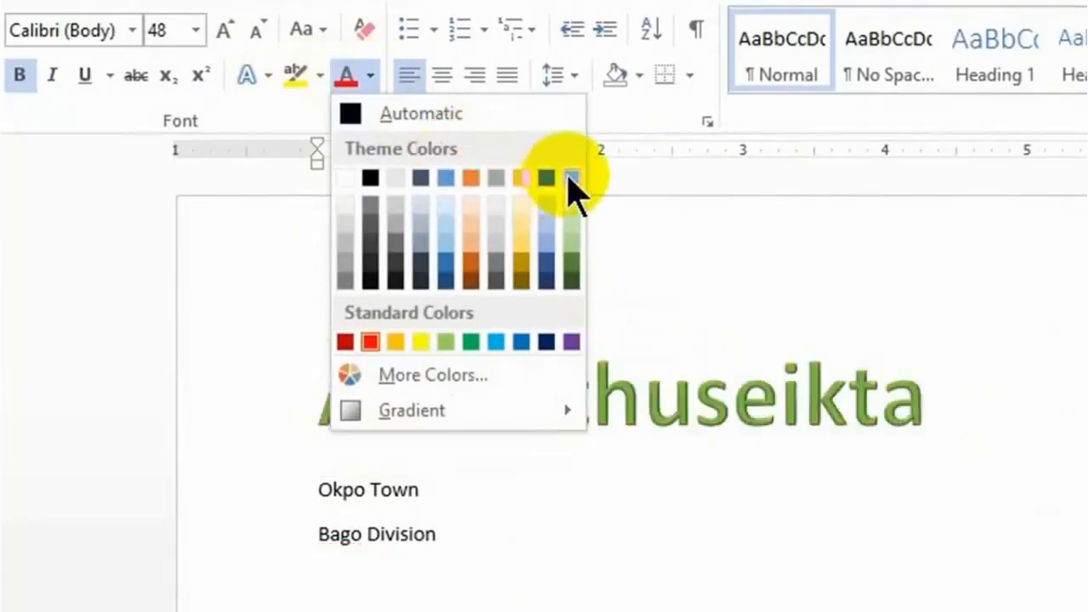
left_click(569, 178)
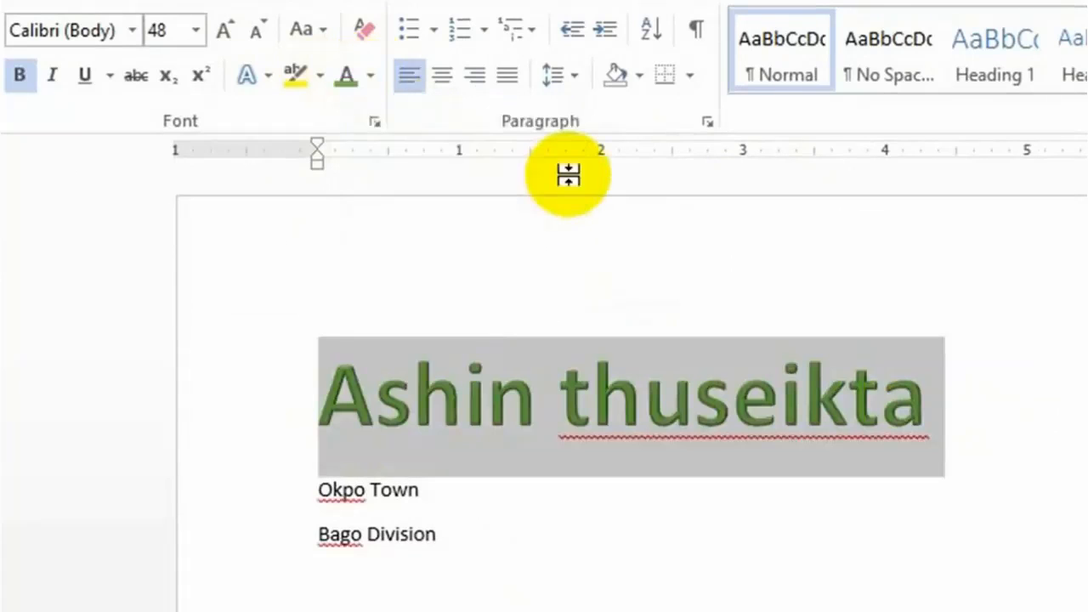
left_click(372, 76)
left_click(373, 341)
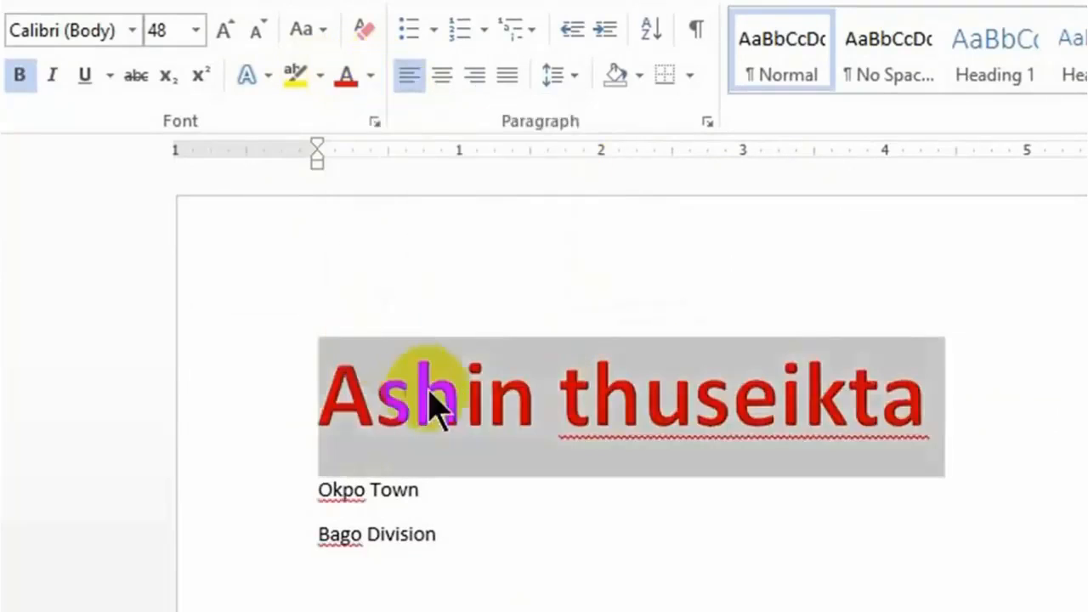
left_click(552, 410)
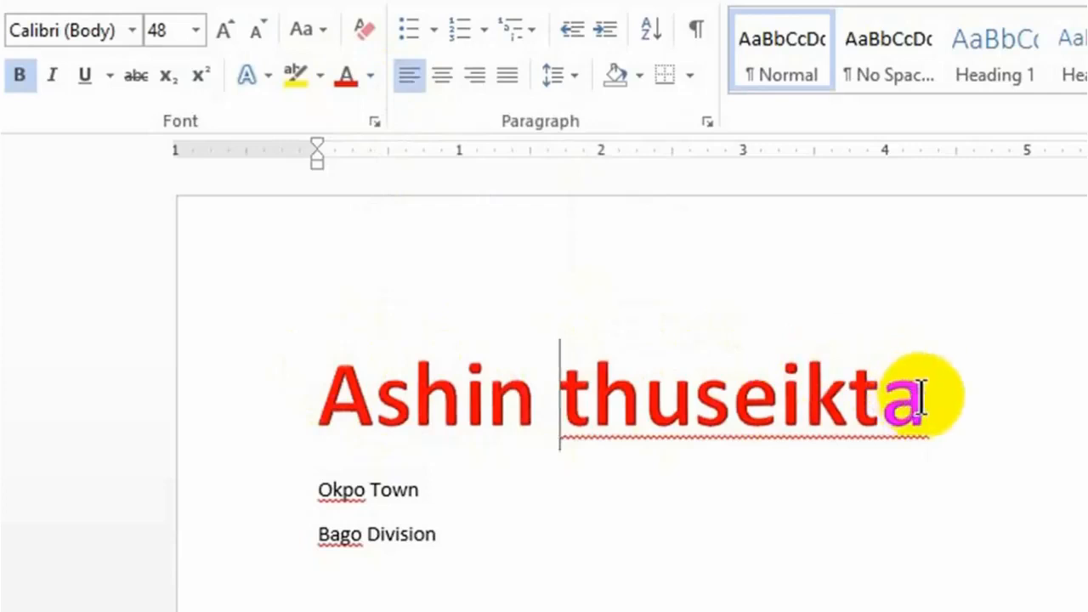
left_click_drag(929, 391, 321, 378)
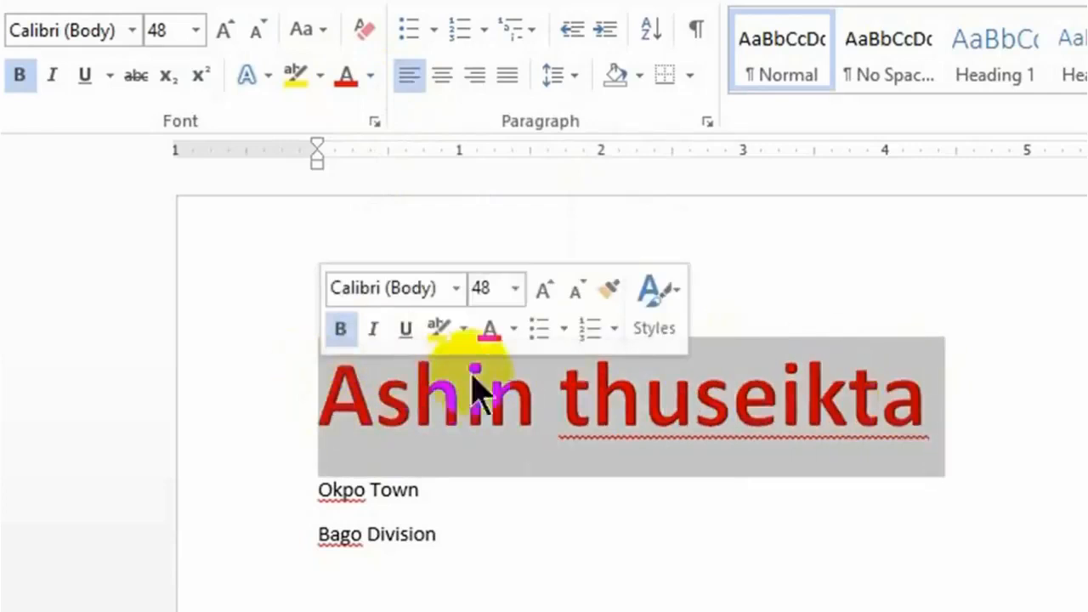
Step: Put a yellow text highlight on the red name line
left_click(320, 77)
left_click(306, 115)
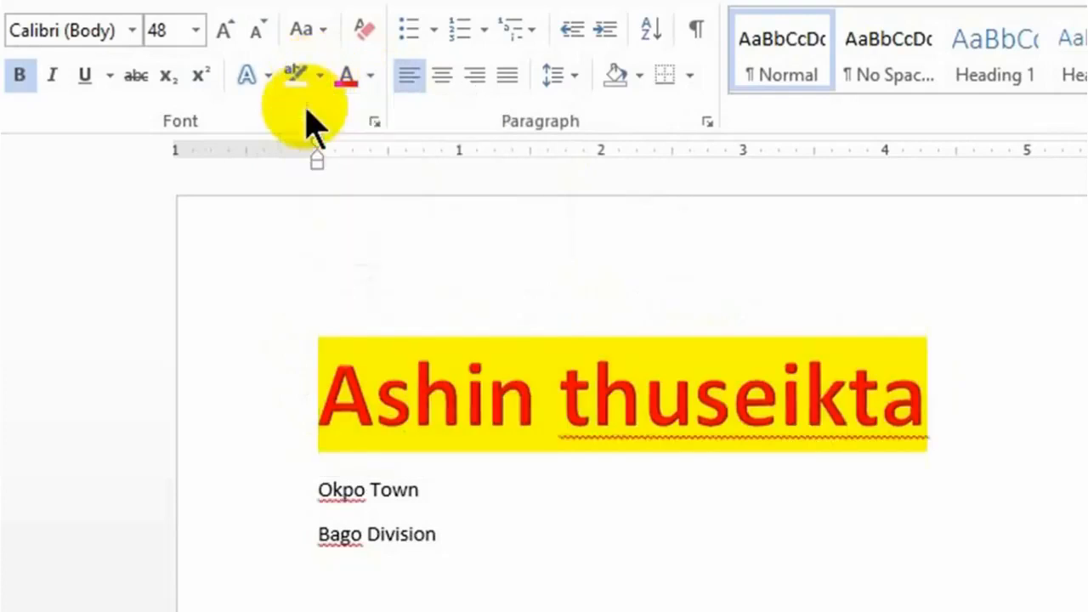
left_click(493, 416)
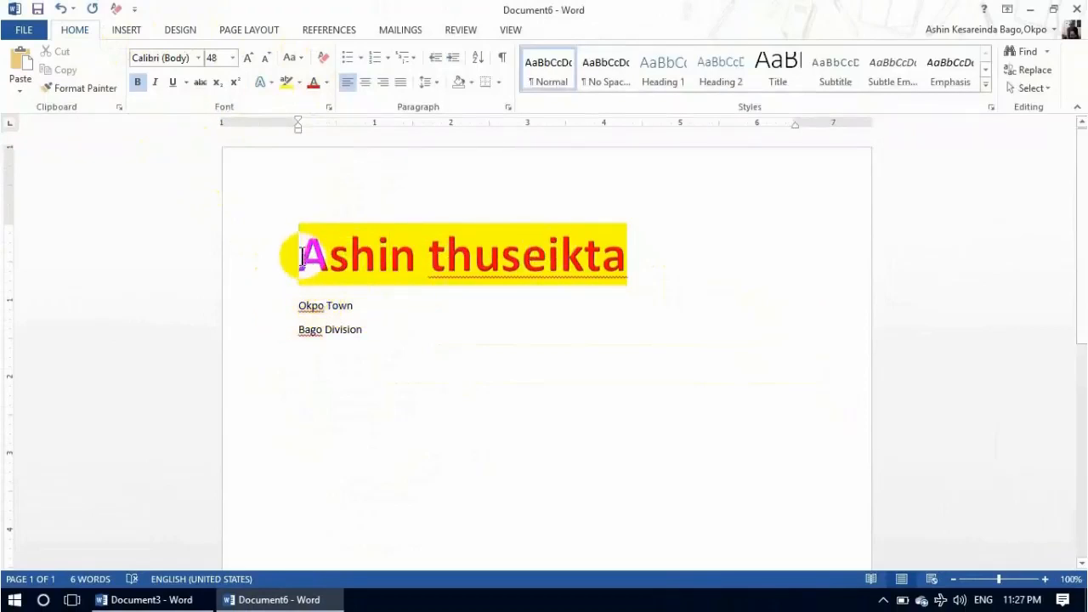
Step: Copy the name line's formatting onto Okpo Town with Format Painter
left_click_drag(303, 249, 548, 262)
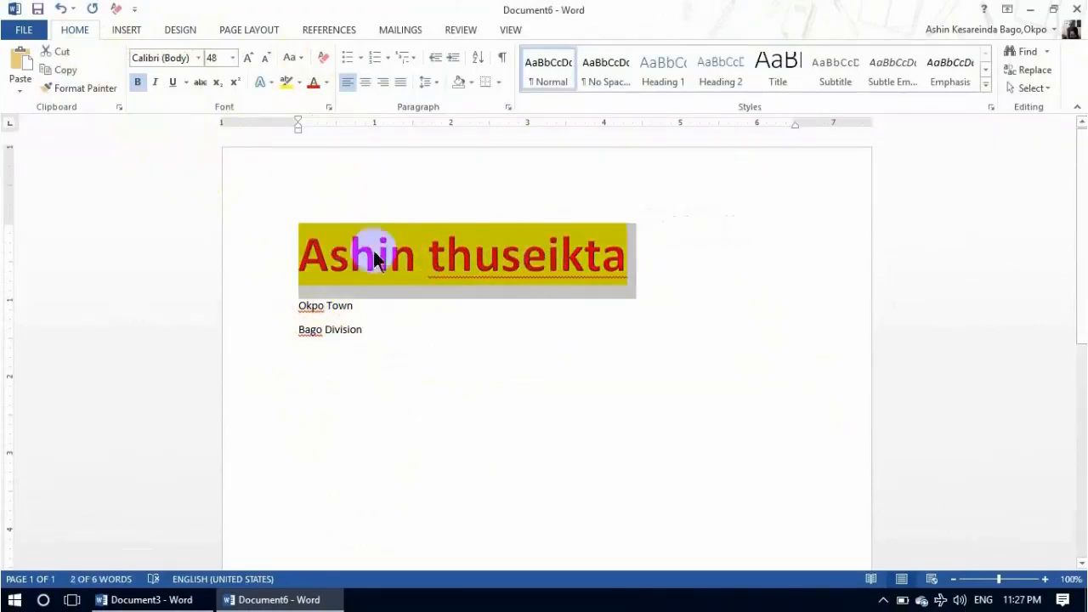
left_click(68, 89)
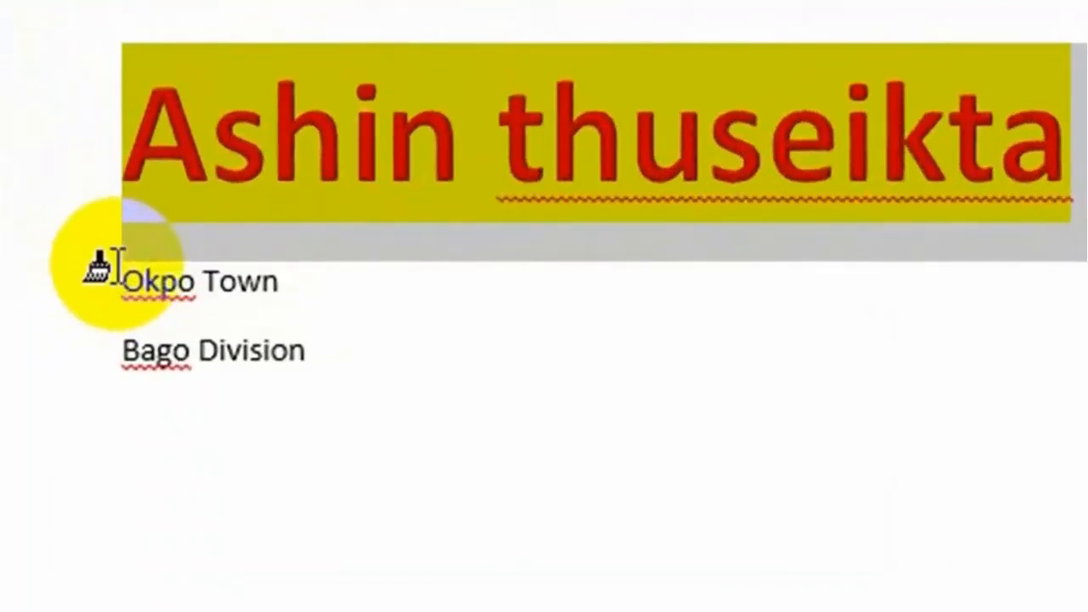
left_click_drag(121, 276, 289, 278)
left_click_drag(162, 119, 170, 119)
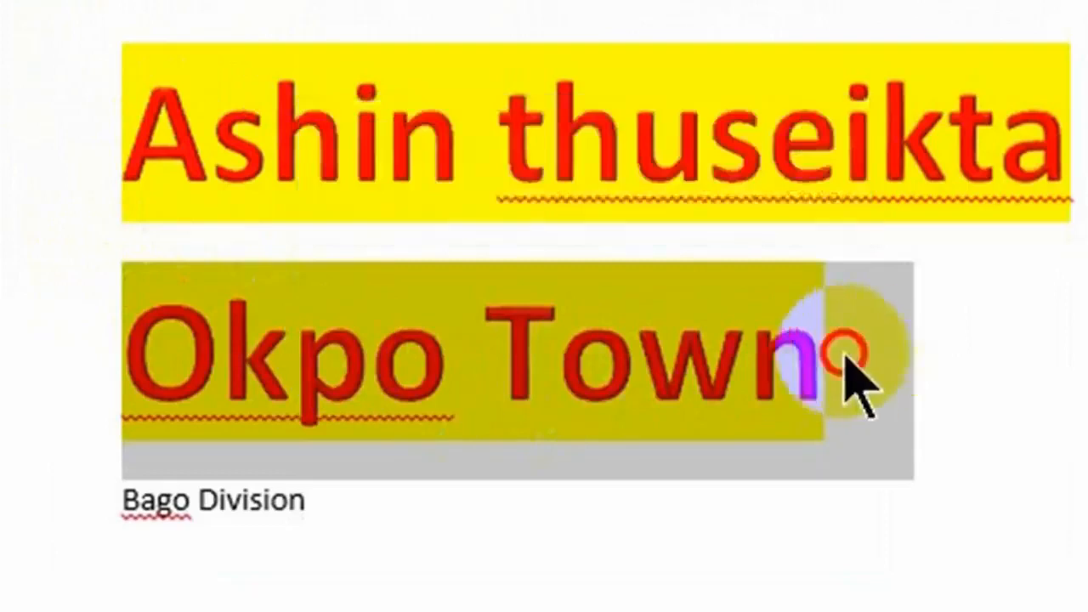
Step: Copy Okpo Town's formatting onto Bago Division with Format Painter
left_click_drag(844, 352, 162, 348)
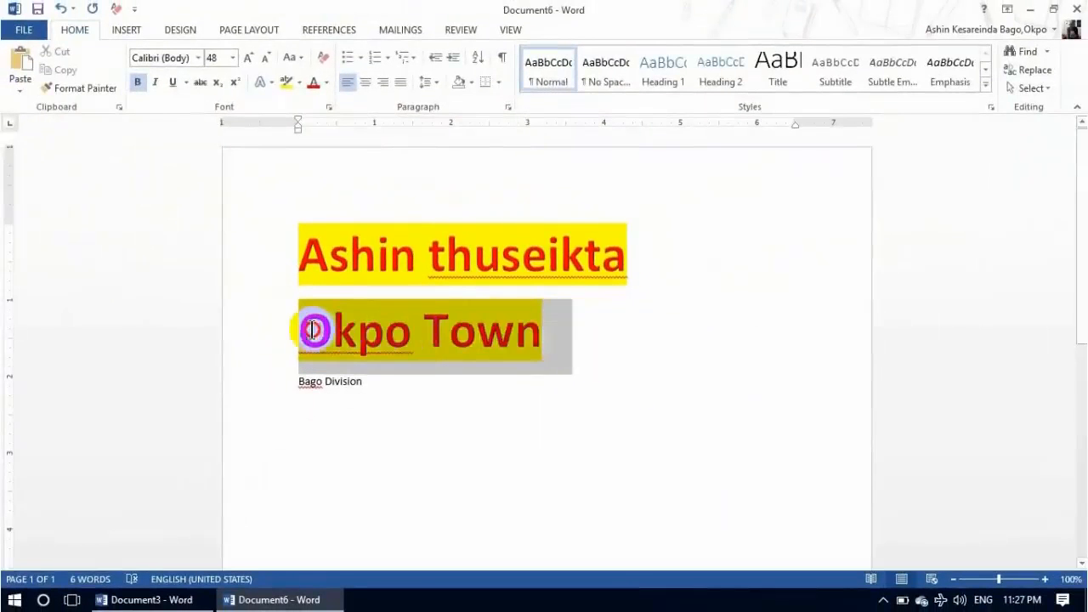
left_click_drag(313, 329, 312, 329)
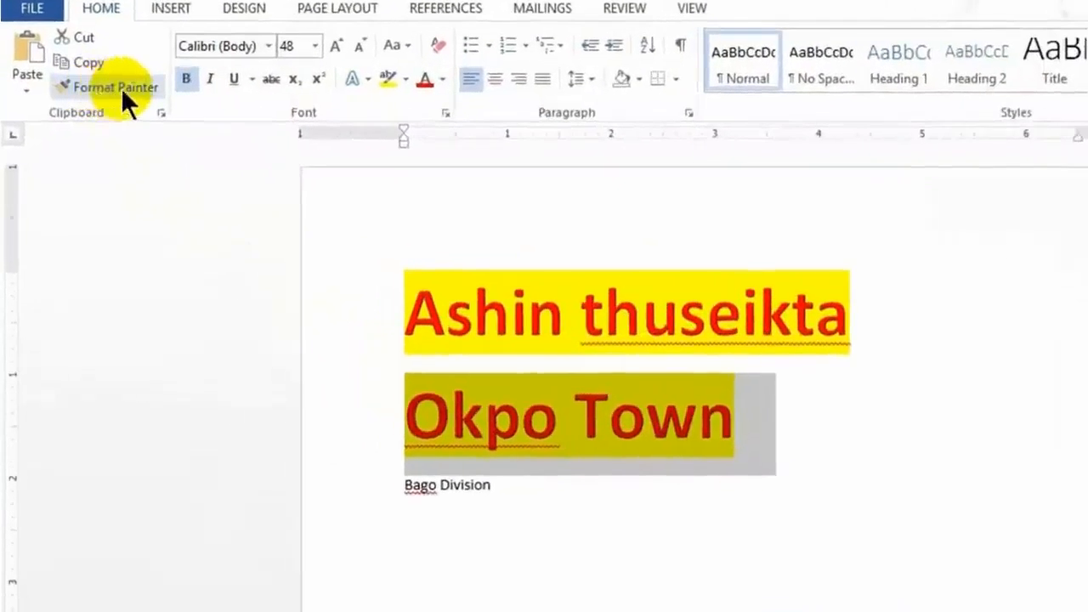
left_click(116, 87)
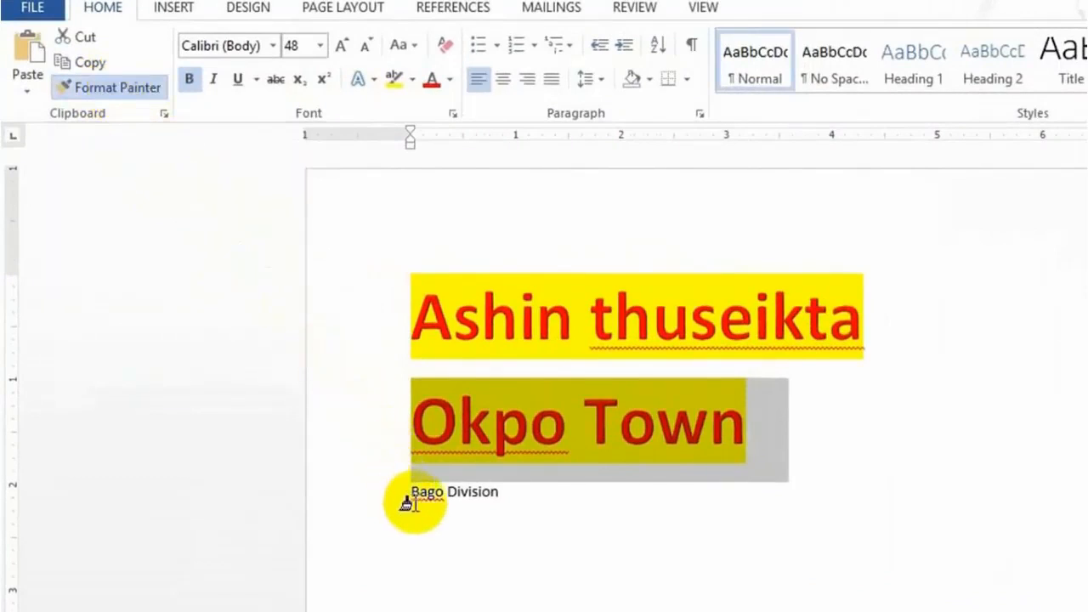
left_click_drag(404, 497, 513, 500)
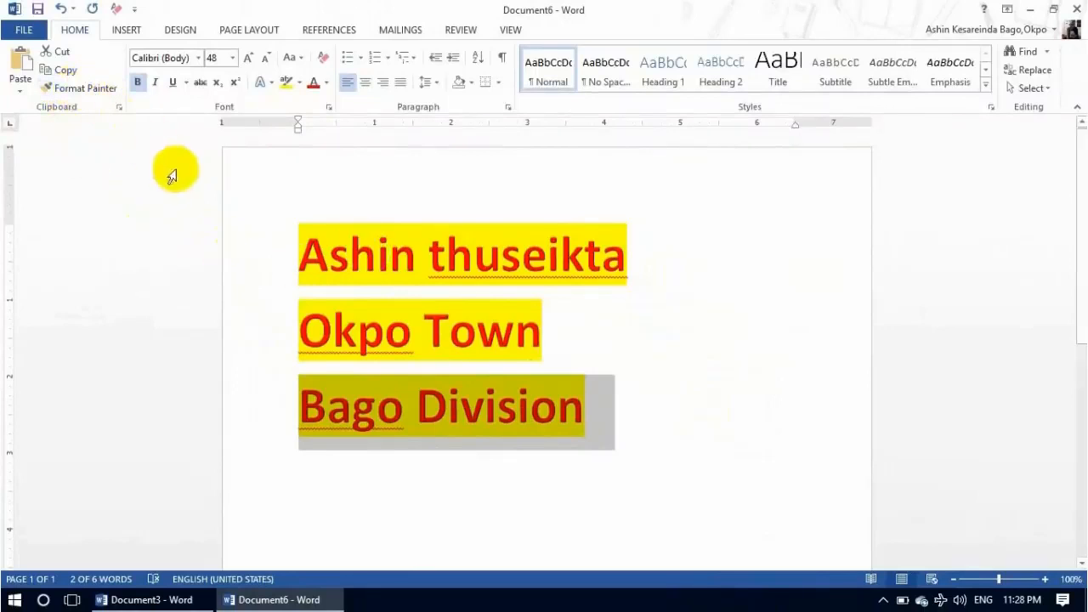
left_click(589, 397)
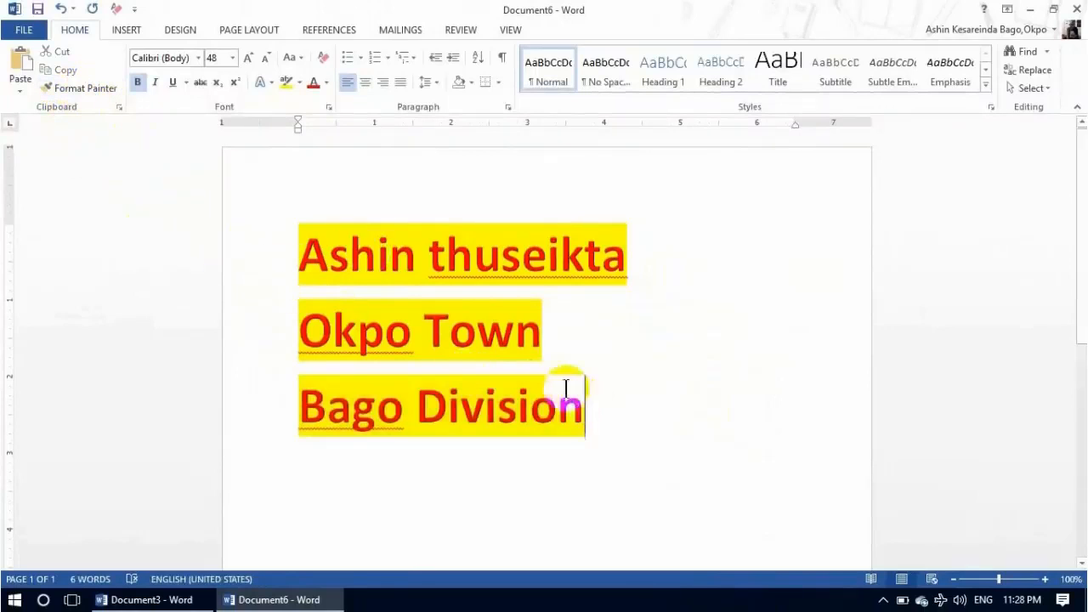
left_click_drag(583, 403, 275, 278)
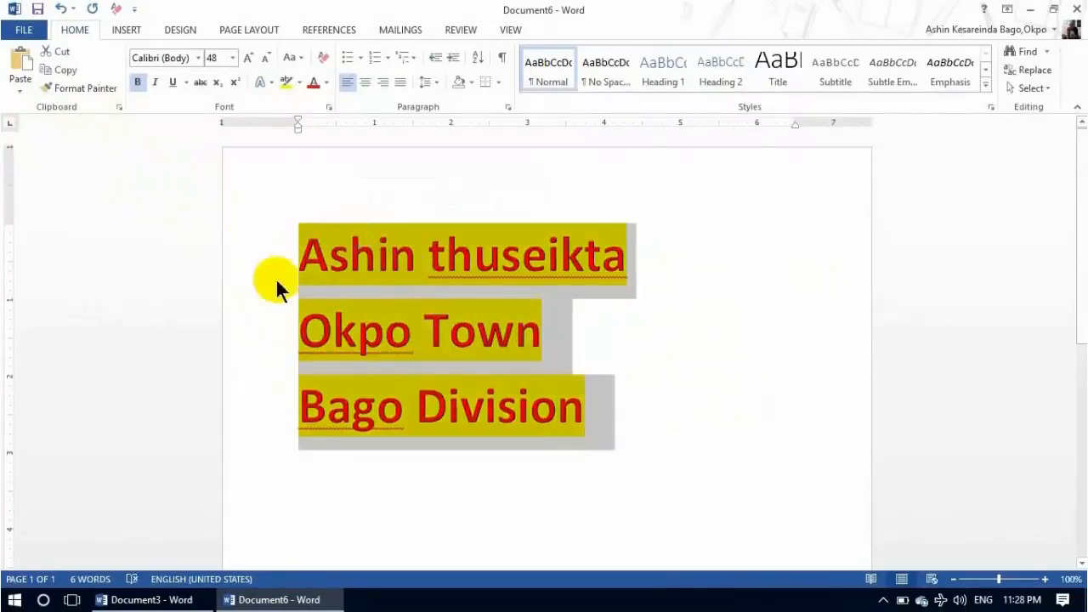
Step: Shrink the font of all three lines from 48 pt to 26 pt
left_click(265, 55)
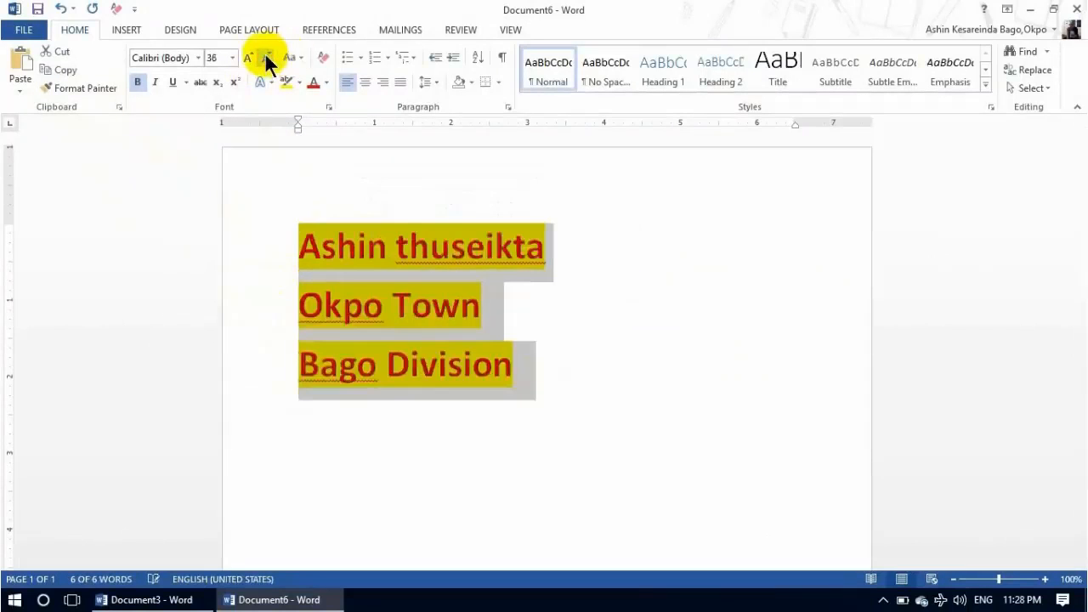
left_click(265, 55)
left_click(265, 56)
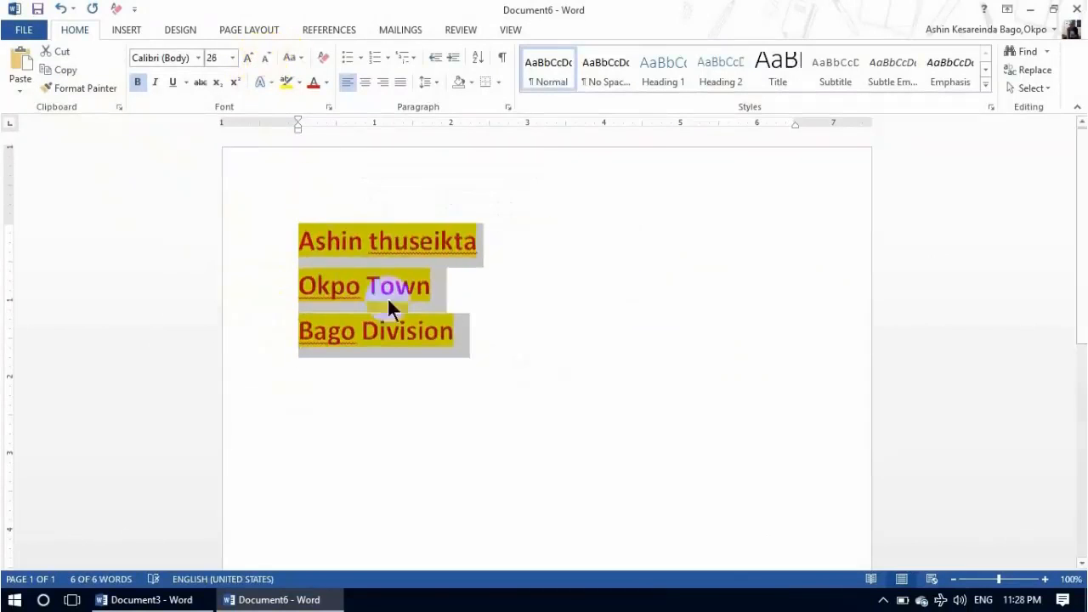
left_click(477, 249)
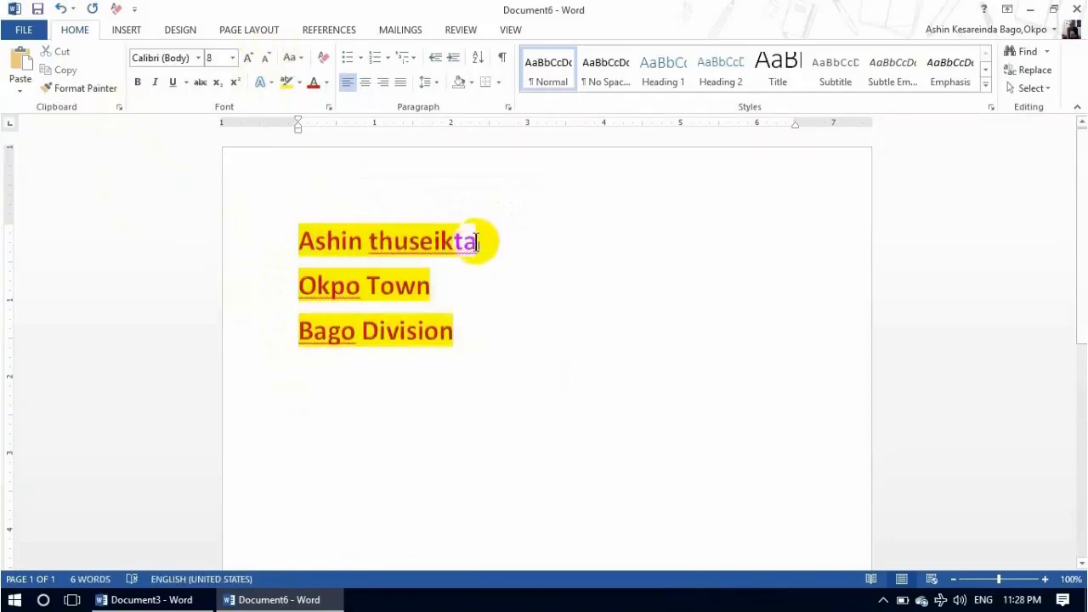
left_click_drag(477, 242, 305, 235)
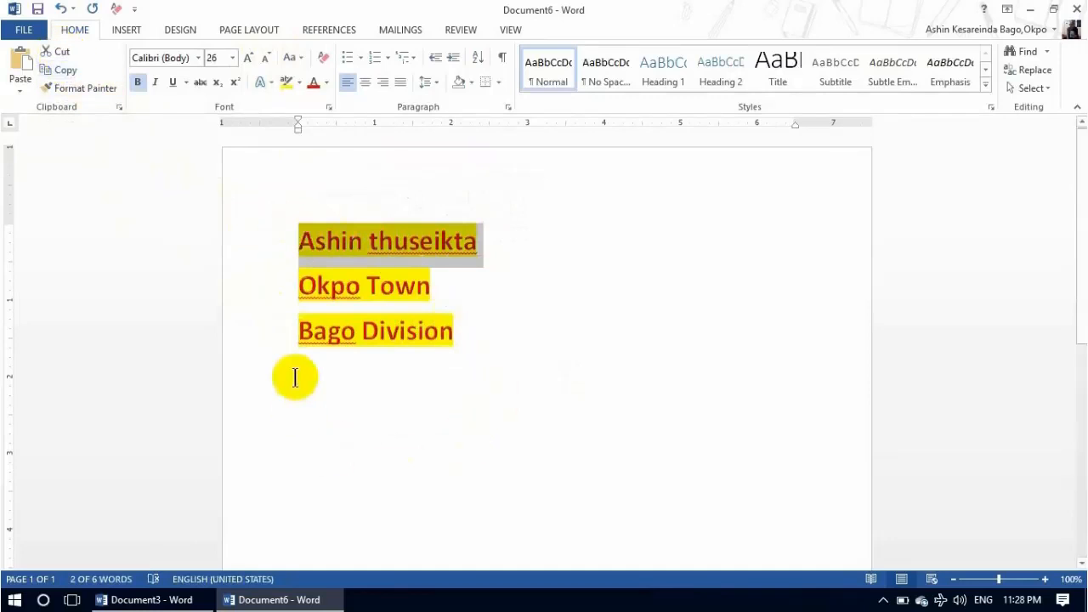
Step: Move the Ashin thuseikta line below Bago Division with cut and paste
left_click(63, 53)
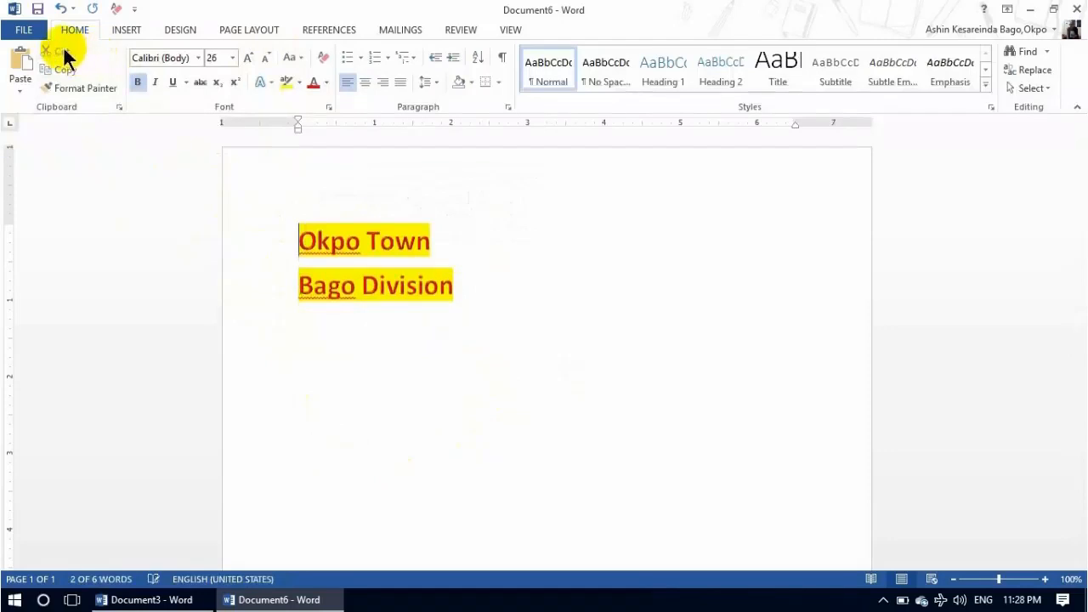
left_click(455, 288)
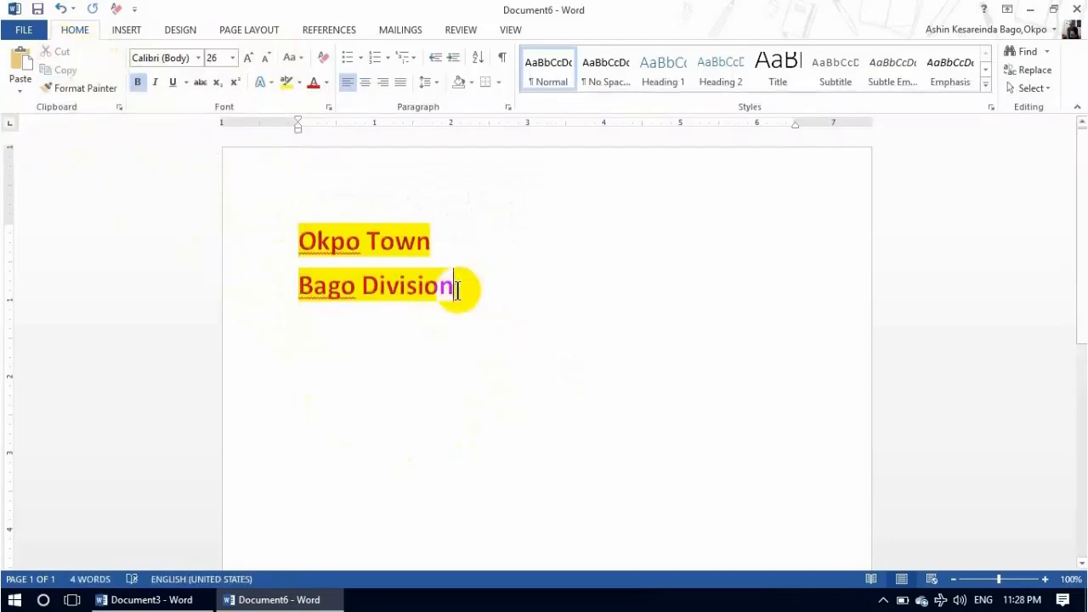
key("Return")
key("Return")
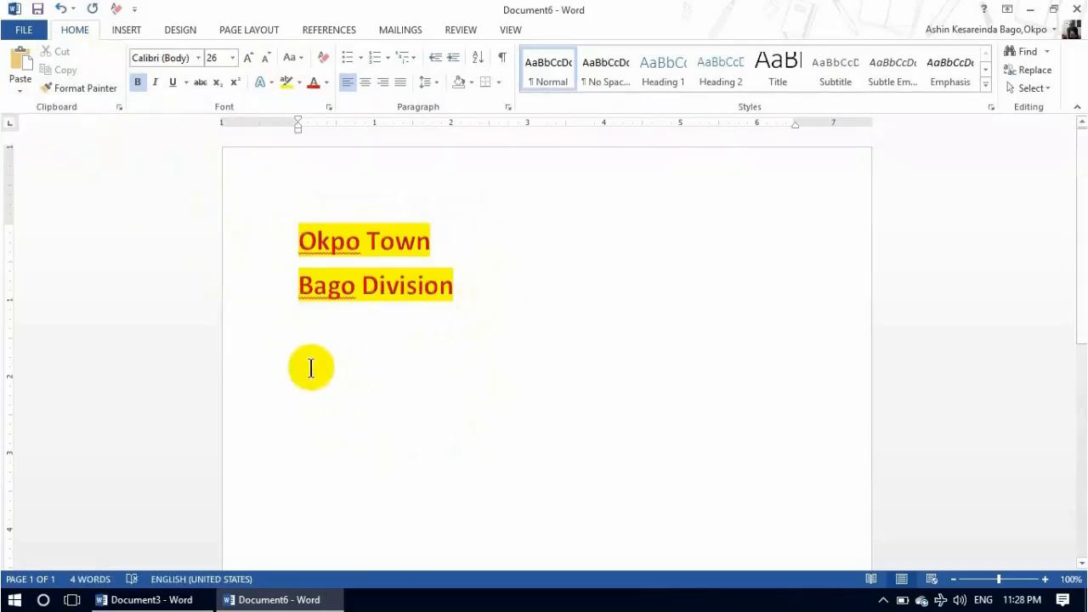
left_click(20, 66)
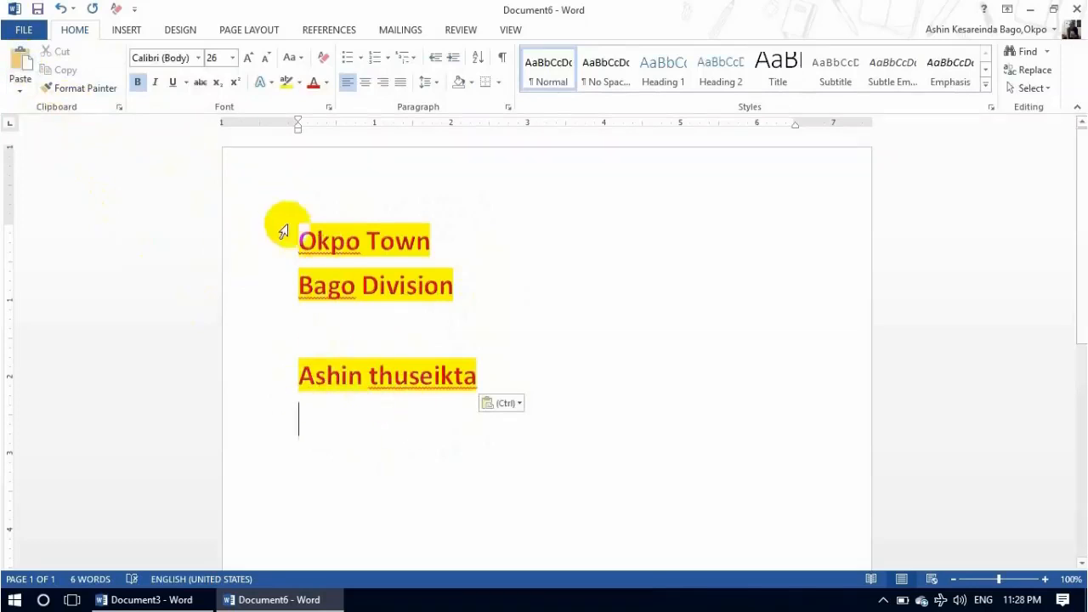
Step: Move the Okpo Town line below Ashin thuseikta with cut and paste
left_click_drag(299, 237, 452, 245)
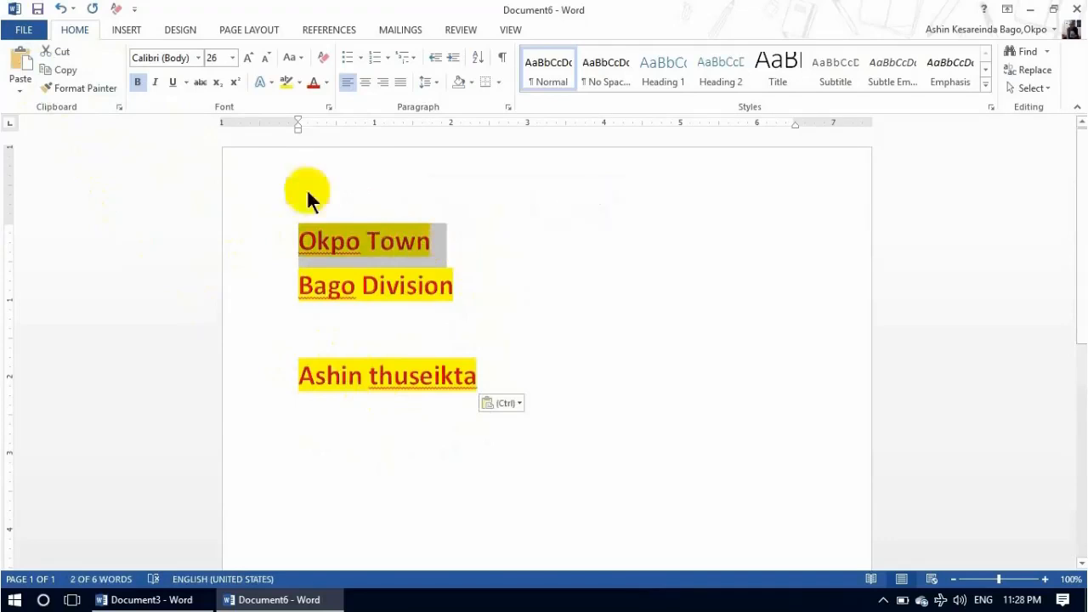
left_click(72, 51)
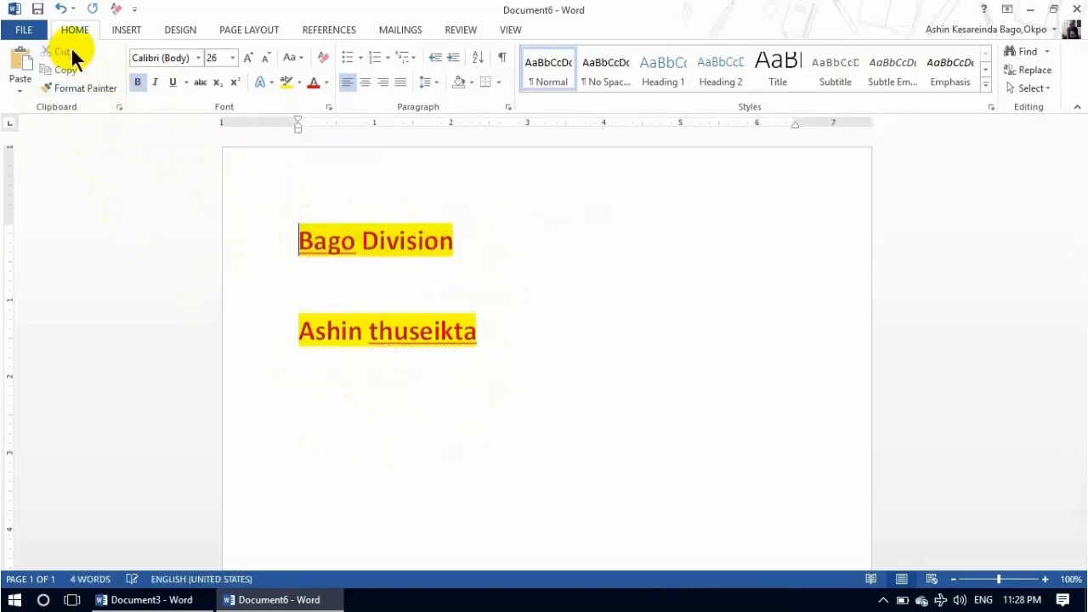
left_click(477, 331)
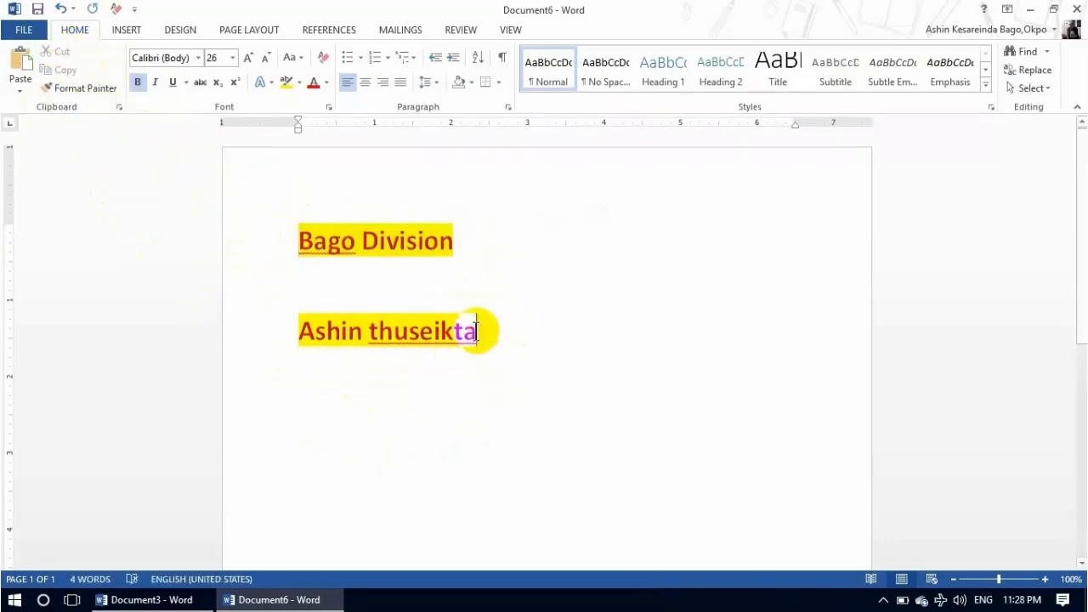
key("Return")
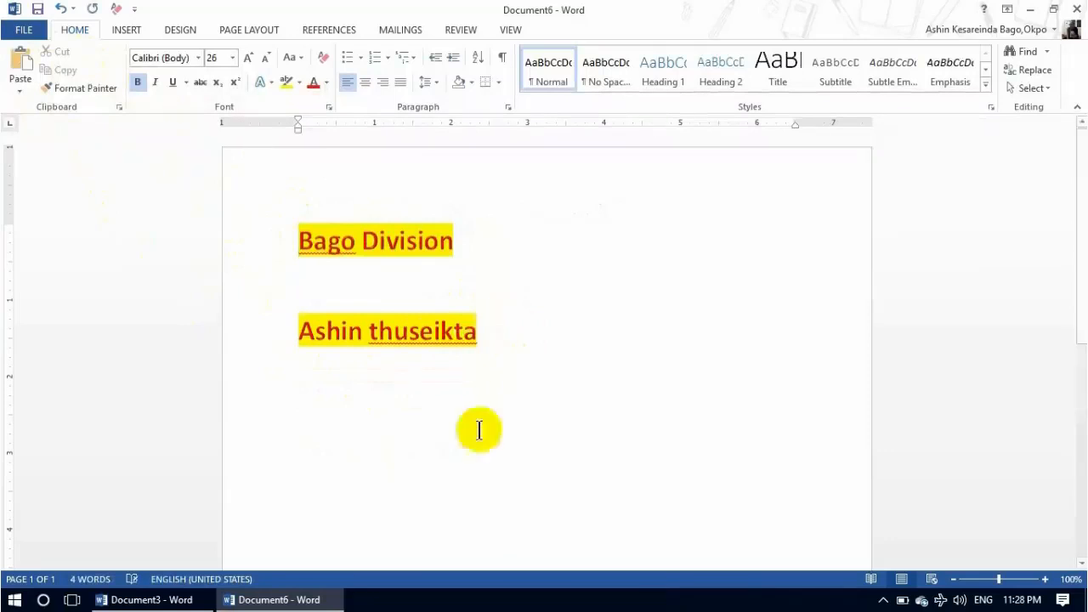
left_click(19, 73)
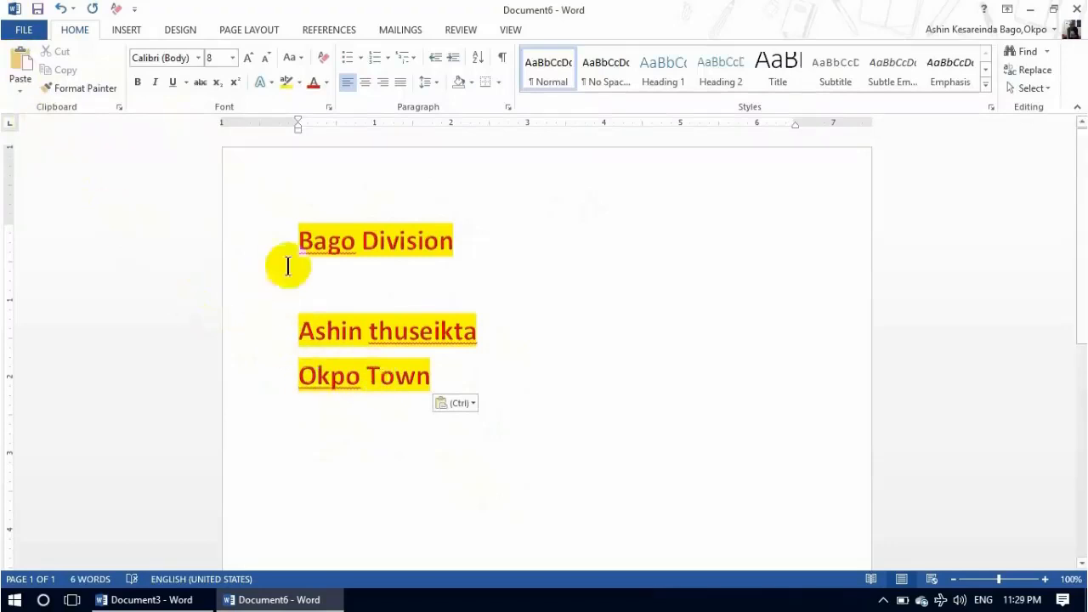
left_click_drag(454, 239, 300, 241)
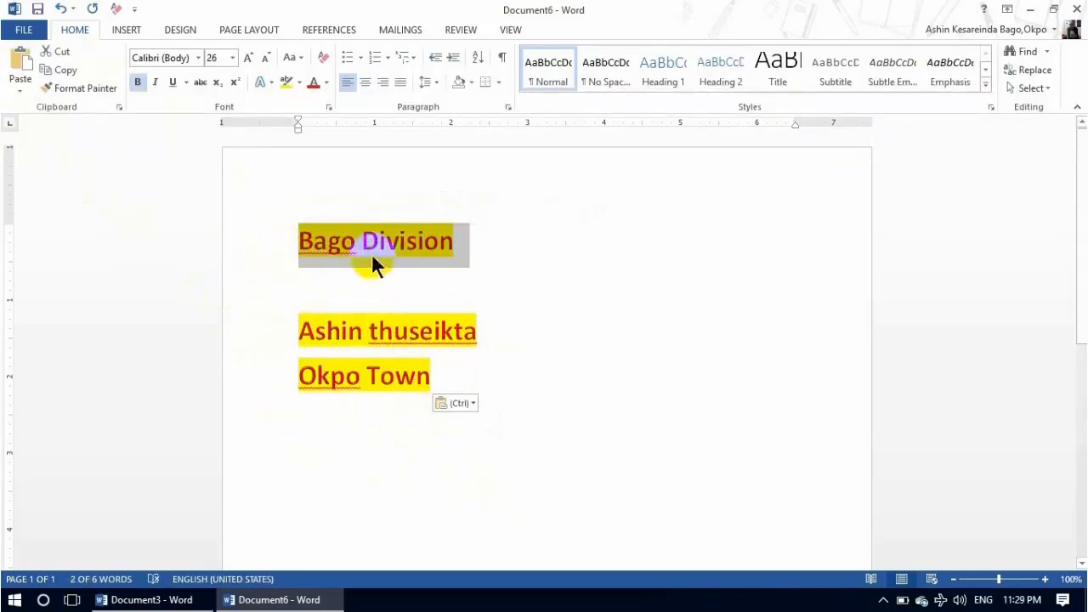
Step: Paste a copy of Bago Division on a new line below Okpo Town, then minimize Word
left_click(74, 70)
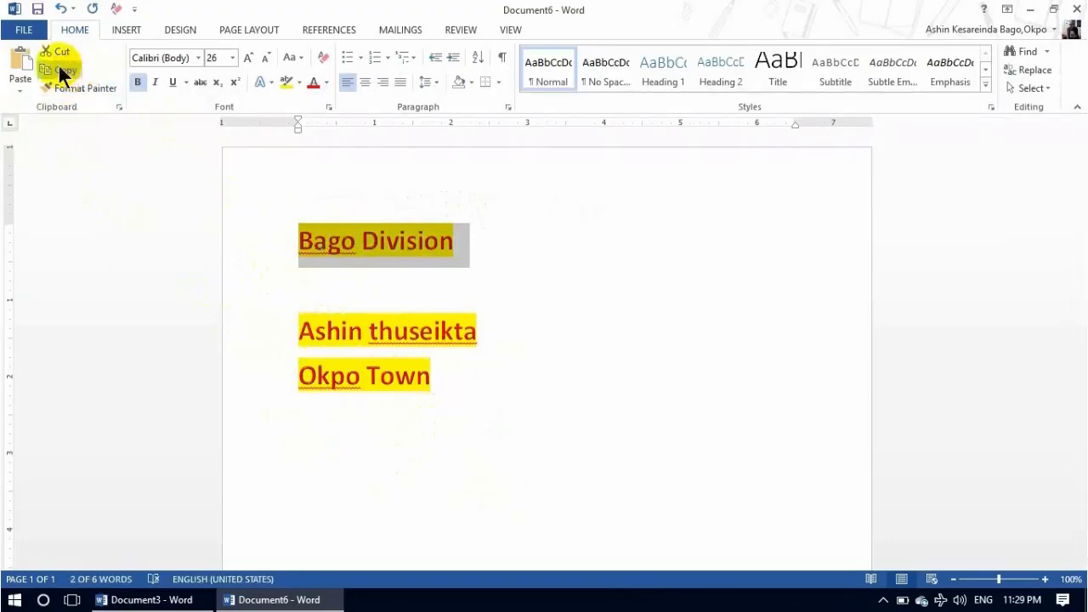
left_click(435, 376)
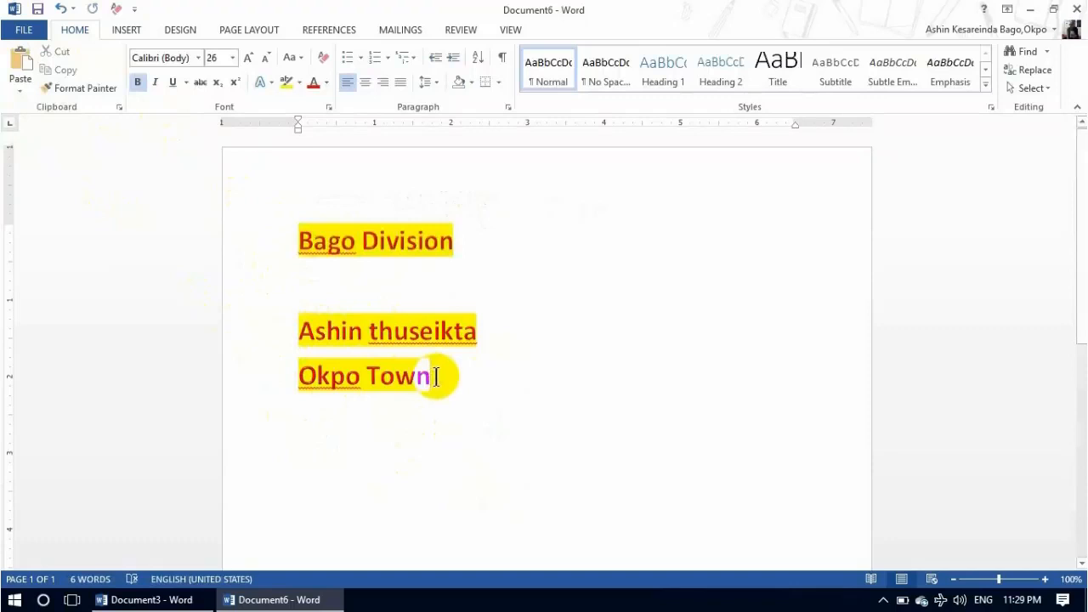
key("Return")
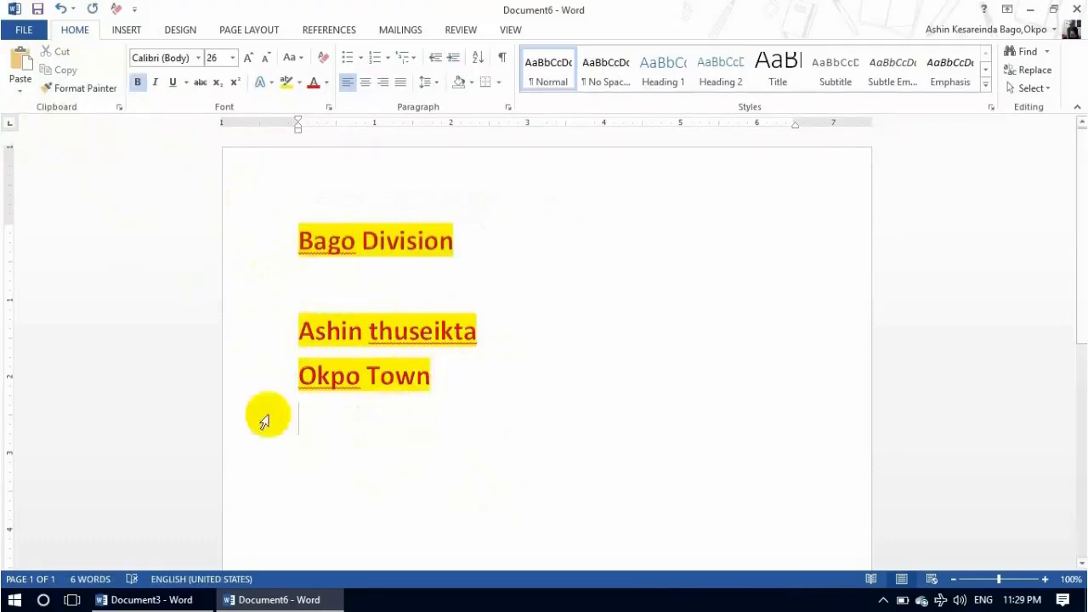
left_click(25, 70)
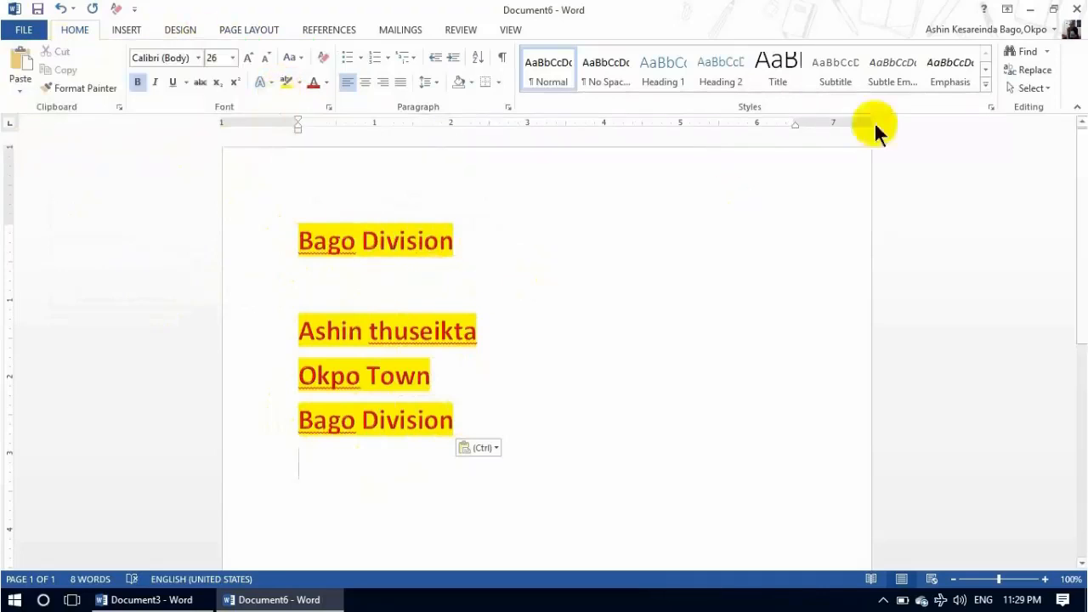
left_click(1029, 10)
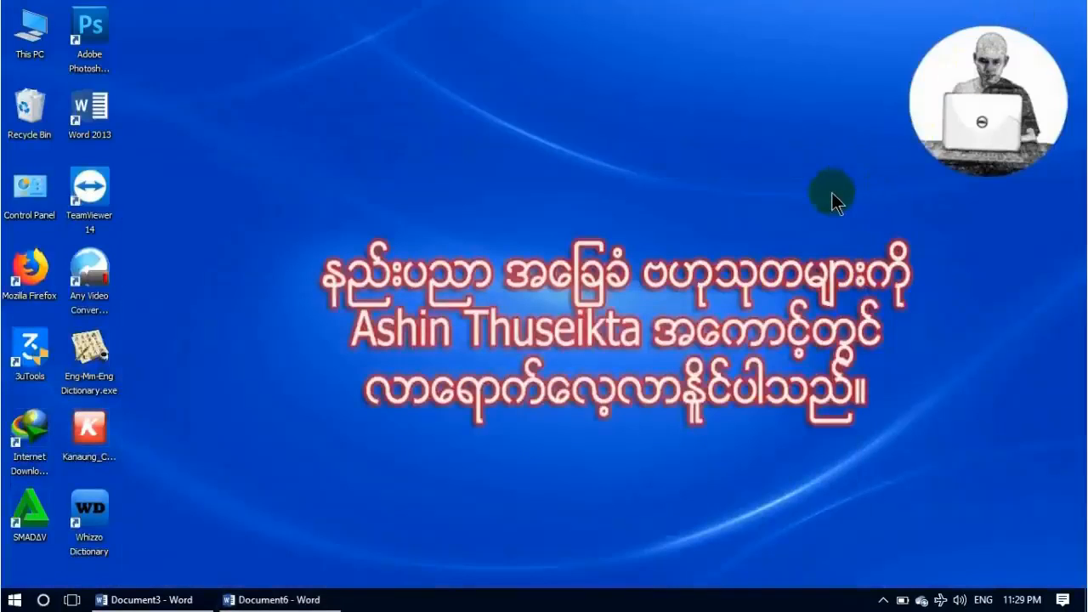